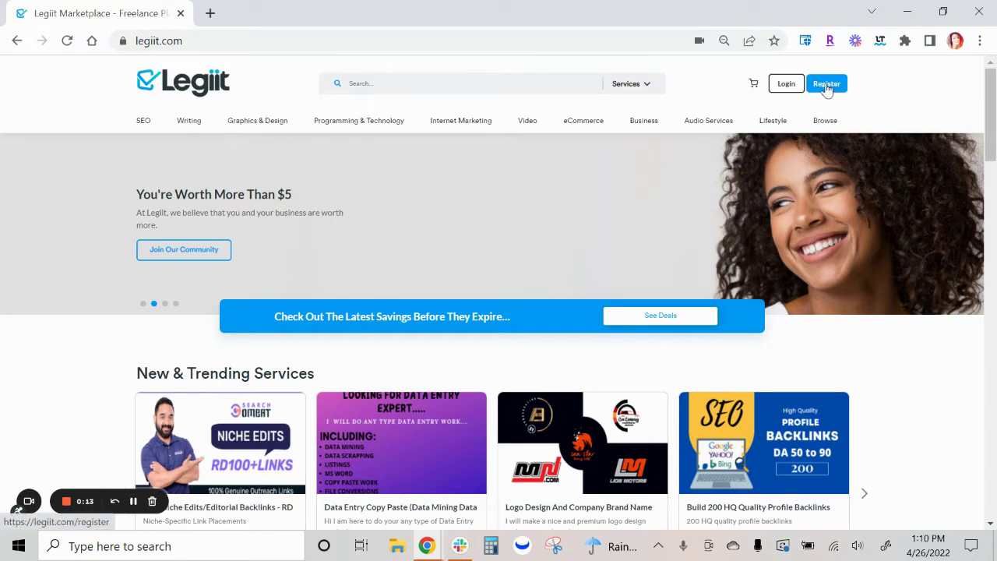
Step: Open the Legiit registration form and look over its empty fields
click(827, 86)
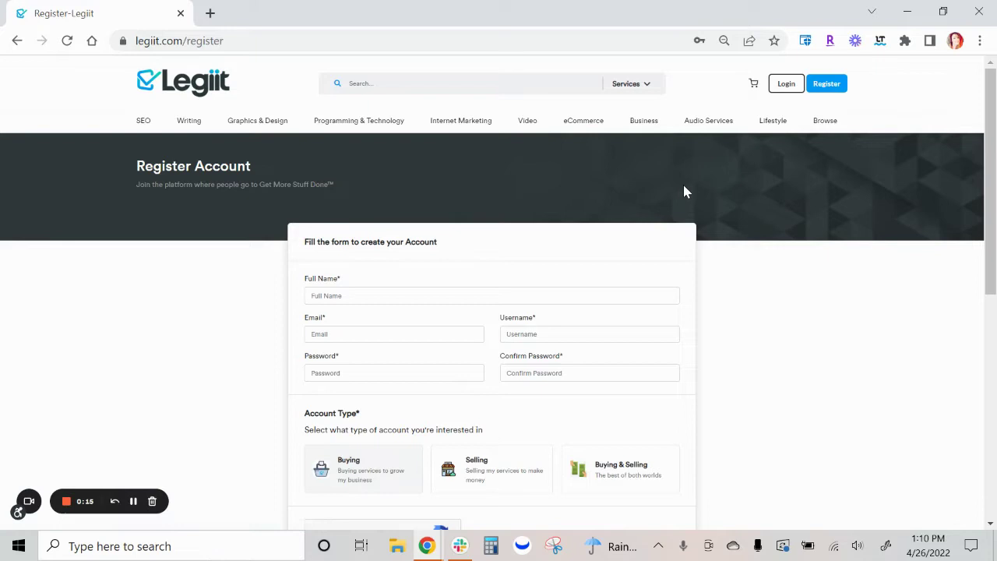
scroll(684, 191, down, 1)
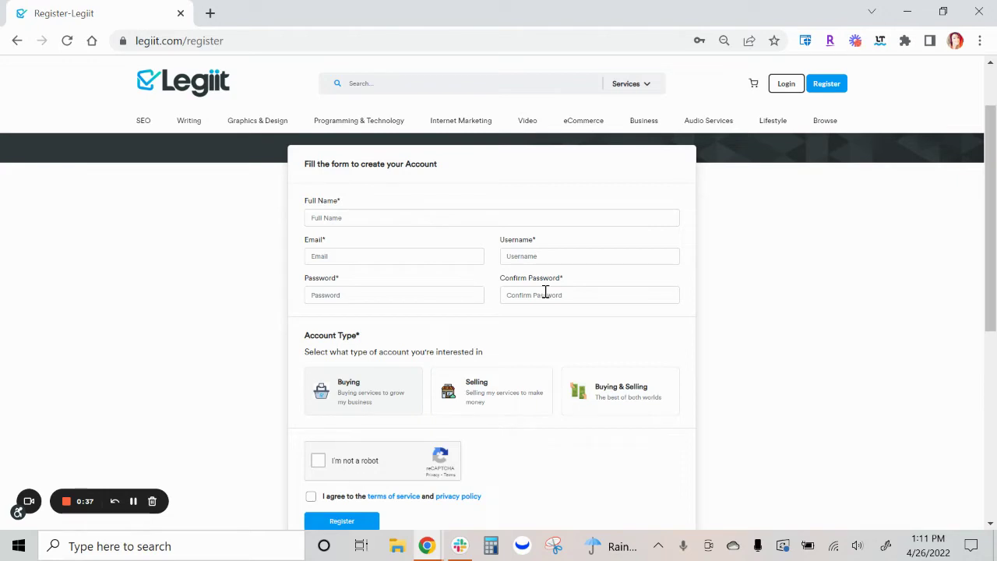
scroll(378, 314, down, 2)
scroll(377, 314, up, 1)
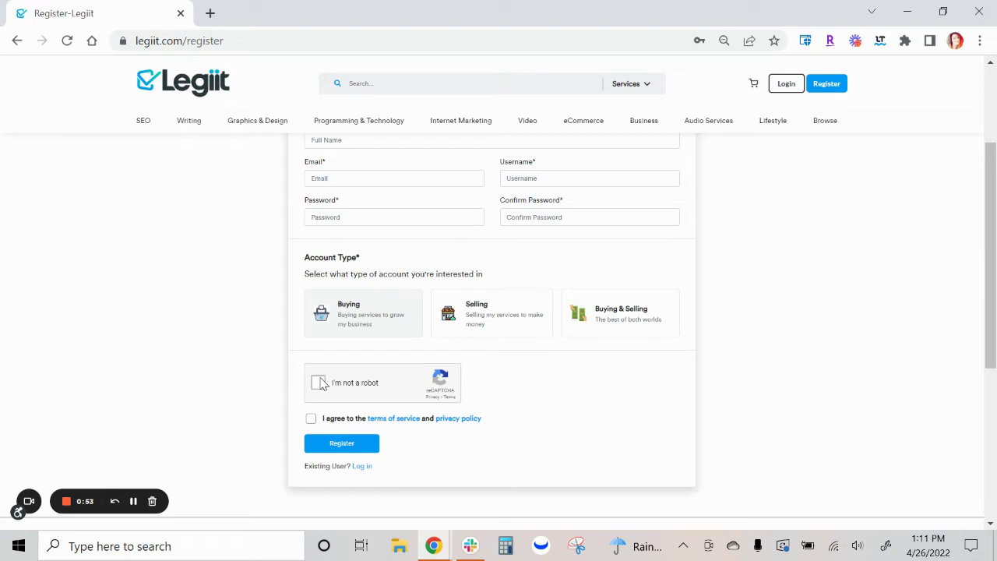
Step: Agree to the terms of service and privacy policy on the registration form
click(311, 421)
scroll(335, 312, up, 1)
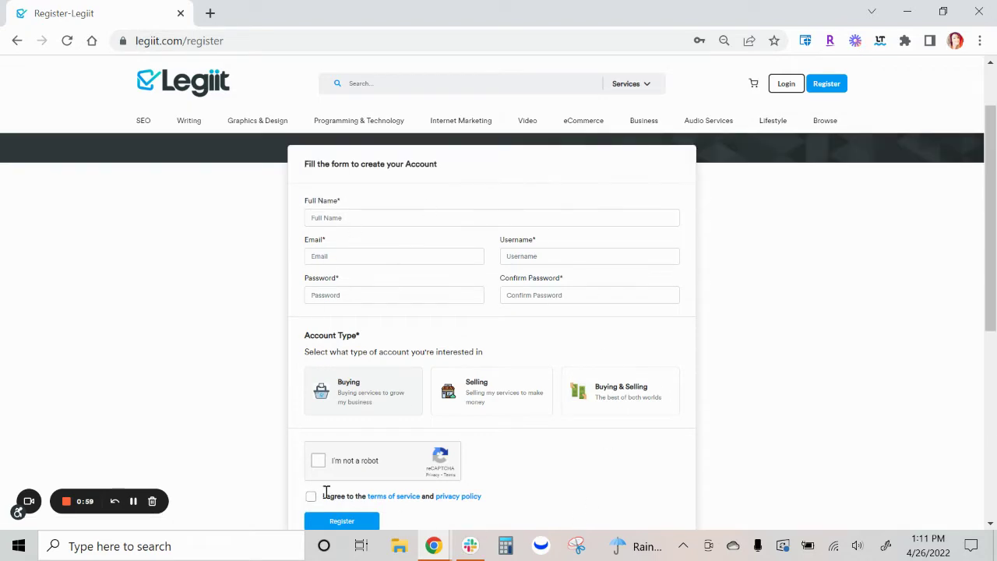
scroll(249, 298, down, 1)
scroll(249, 298, down, 1)
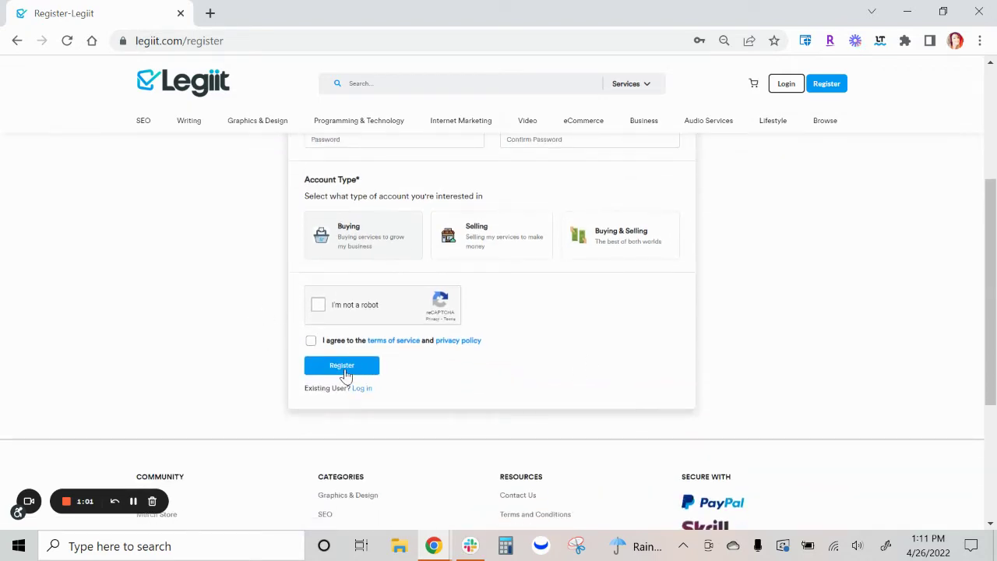
Step: Submit the registration to create the account, then open the avatar's account menu
click(345, 366)
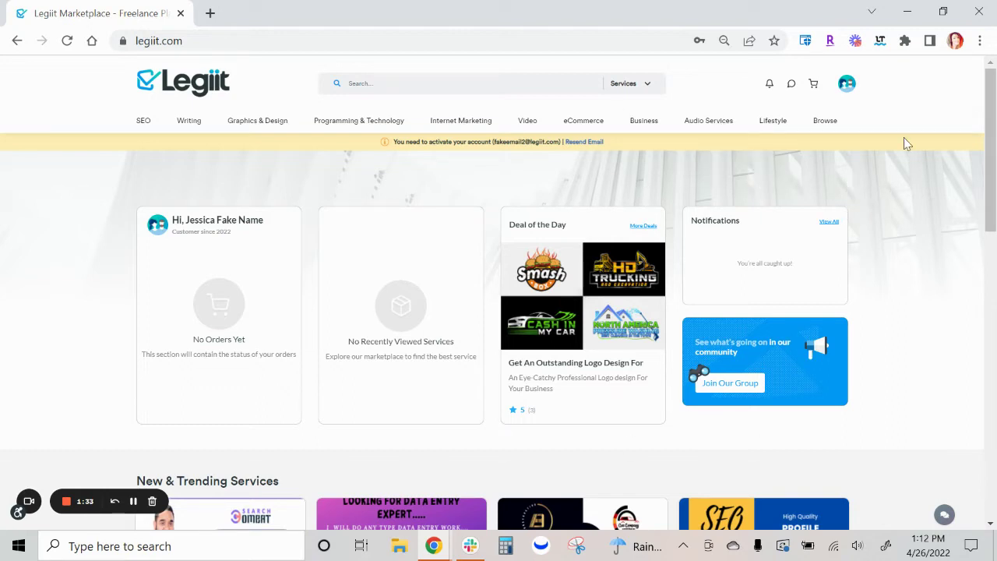
click(847, 84)
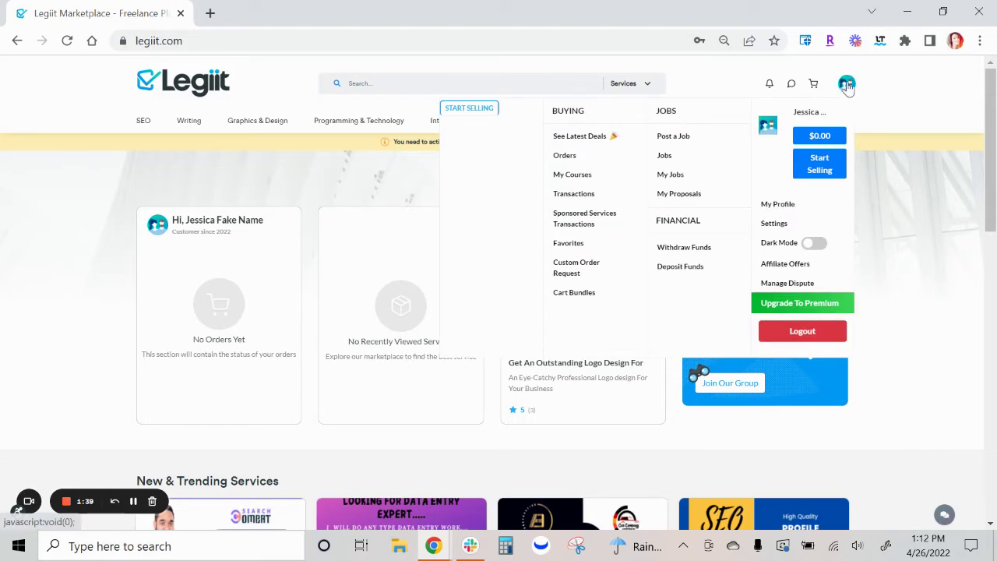
Step: Go to Settings from the account menu and review the Account Information page
click(805, 225)
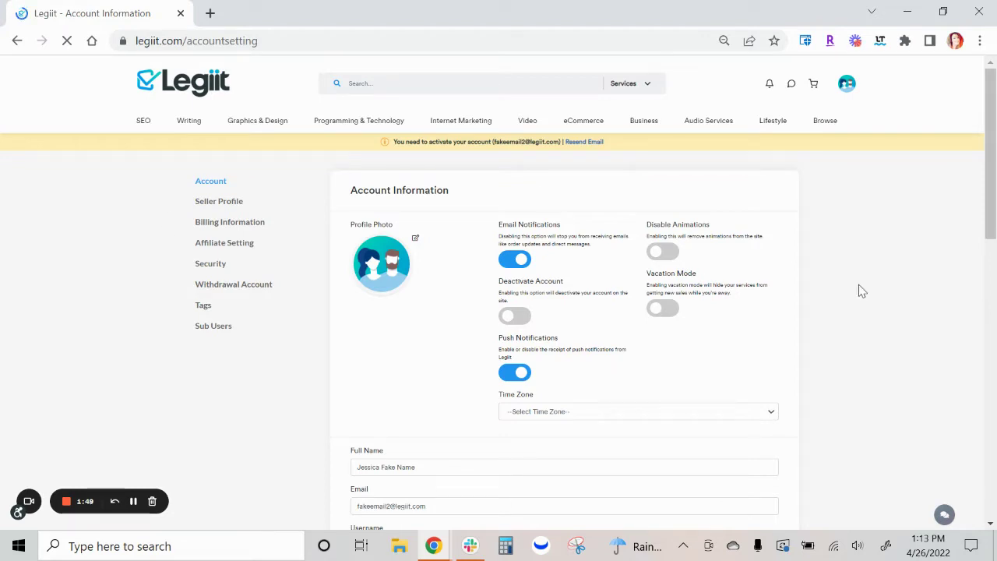
scroll(863, 300, down, 1)
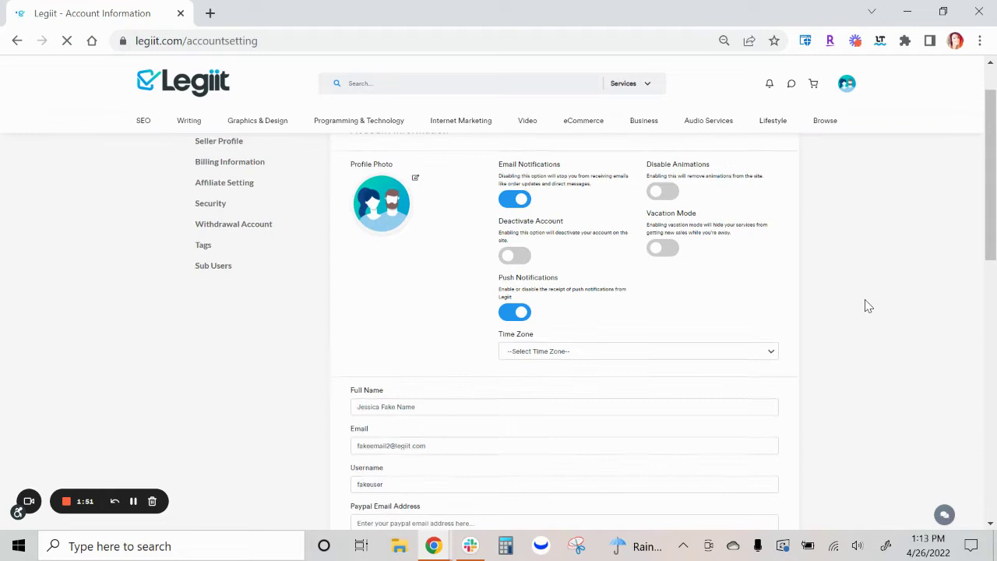
scroll(702, 265, up, 1)
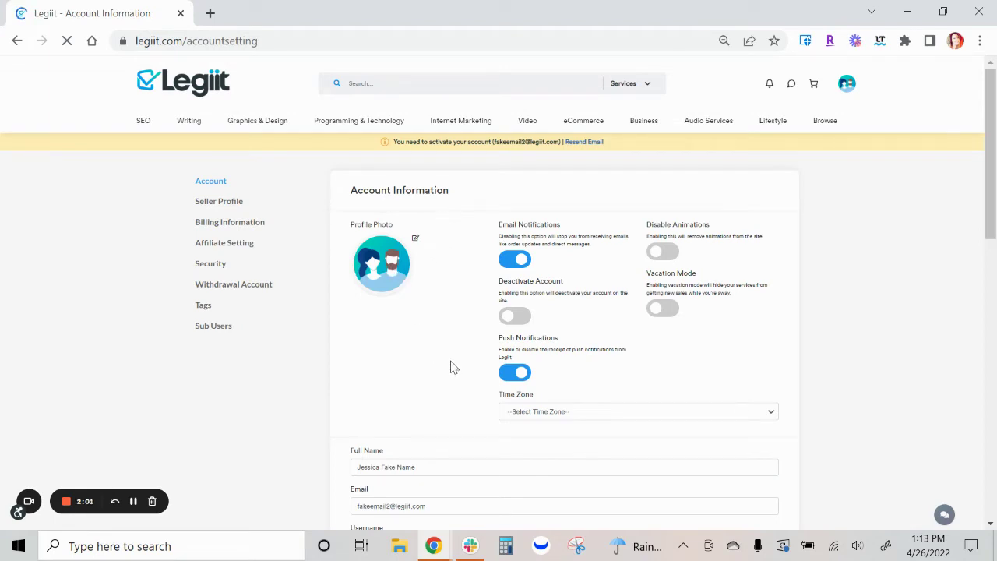
Step: Load the roundup image into the profile photo cropper
click(416, 240)
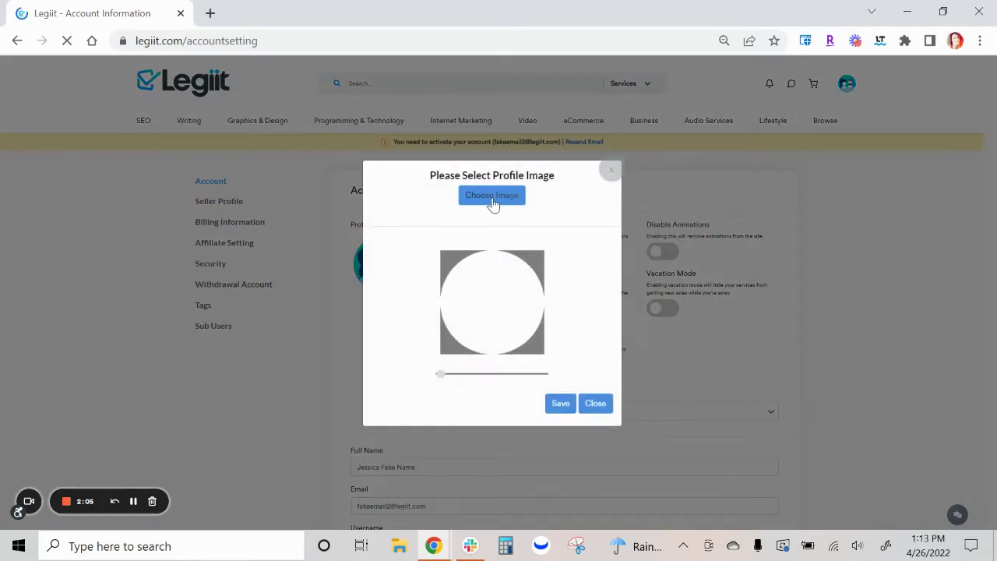
click(493, 196)
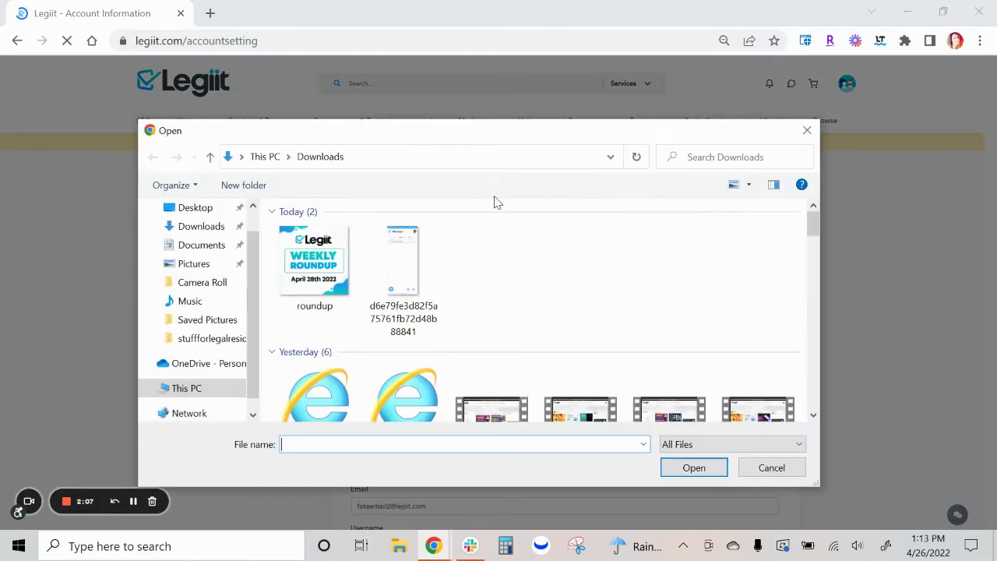
click(282, 294)
click(668, 466)
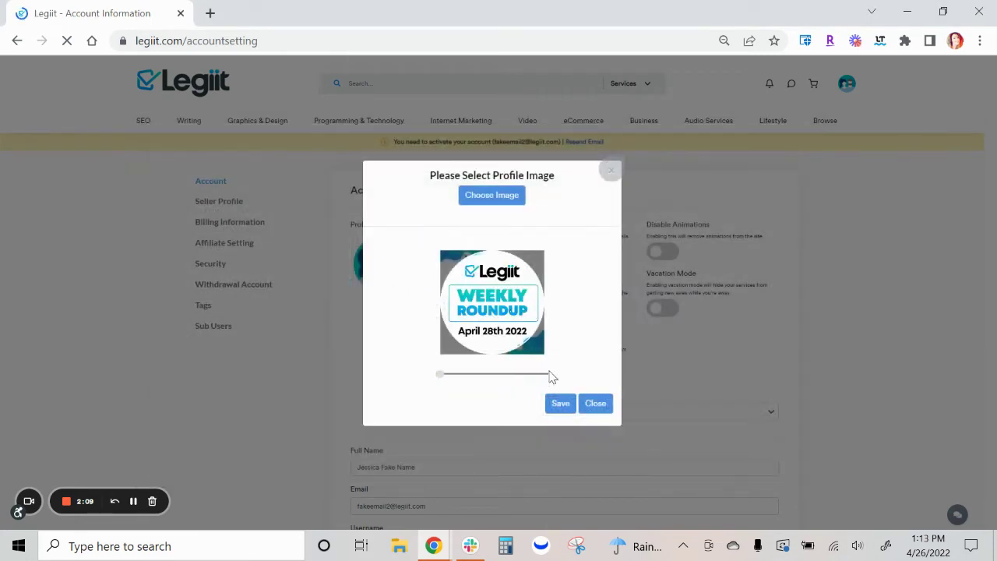
Step: Zoom and pan the crop onto the Legiit checkmark, then save the profile photo
mouse_move(459, 378)
mouse_down()
mouse_move(486, 378)
mouse_move(447, 378)
mouse_up()
drag(501, 341, 499, 306)
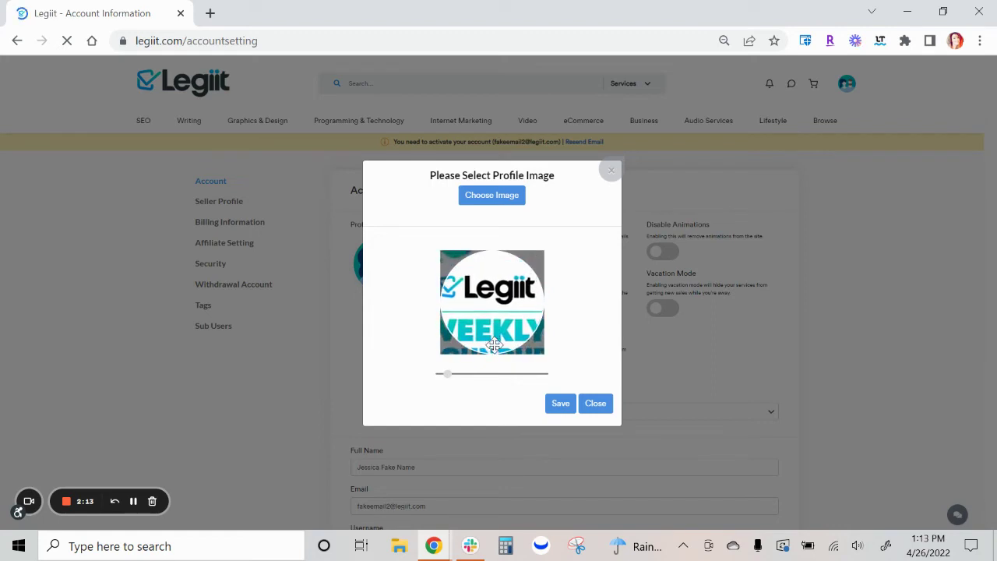
drag(449, 374, 455, 374)
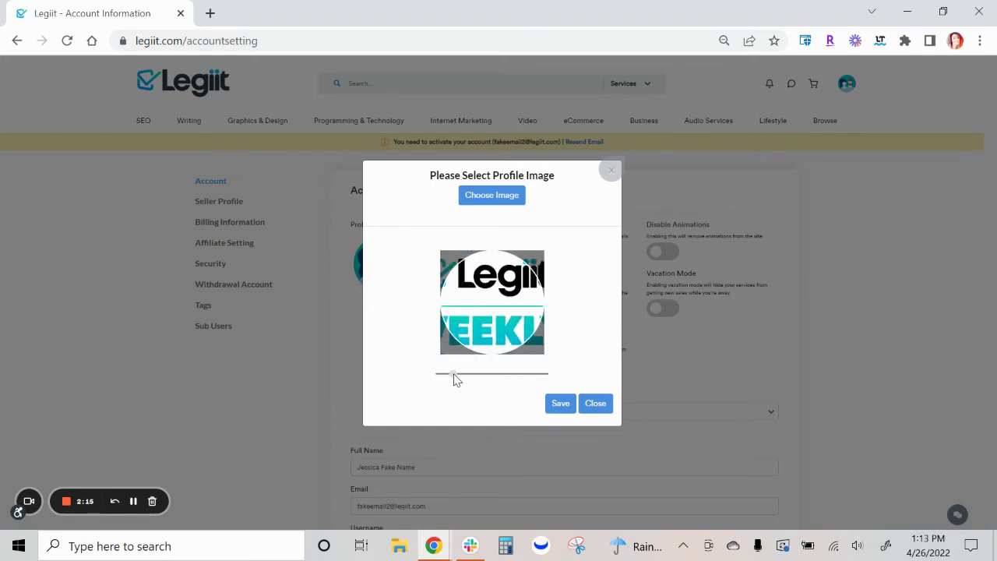
drag(505, 316, 526, 337)
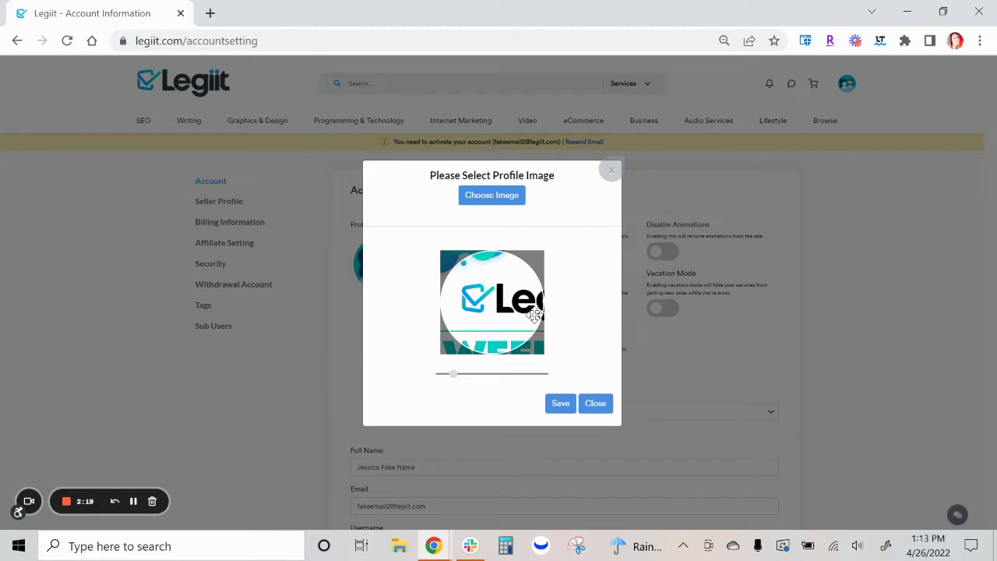
drag(485, 319, 491, 319)
drag(452, 375, 473, 375)
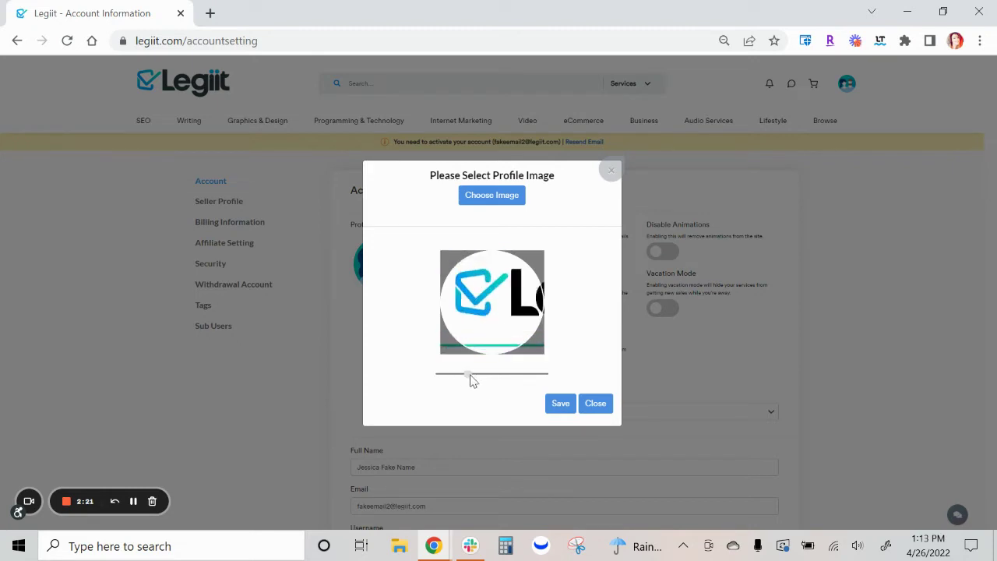
mouse_move(479, 319)
mouse_down()
mouse_move(494, 319)
mouse_move(477, 315)
mouse_up()
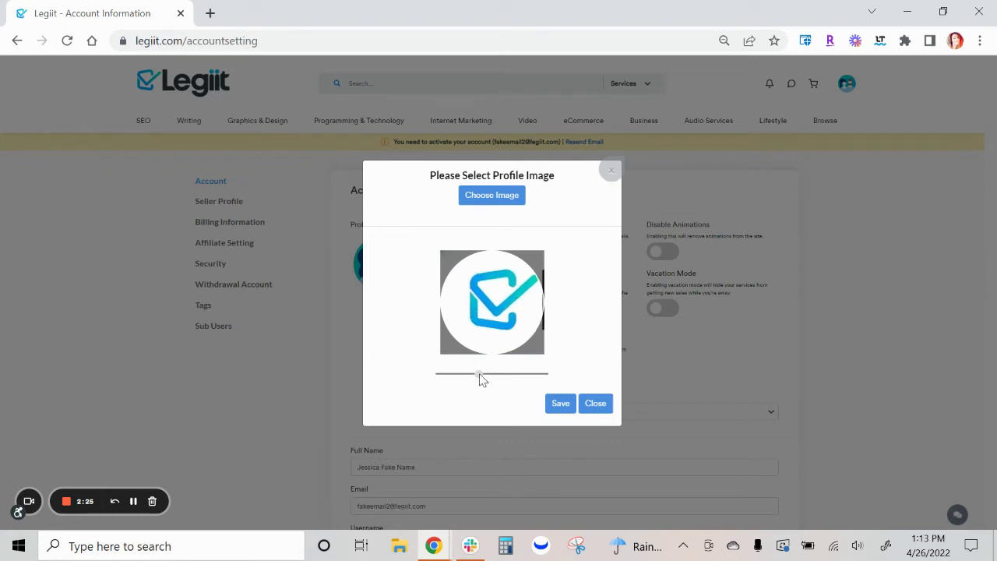
drag(475, 374, 480, 374)
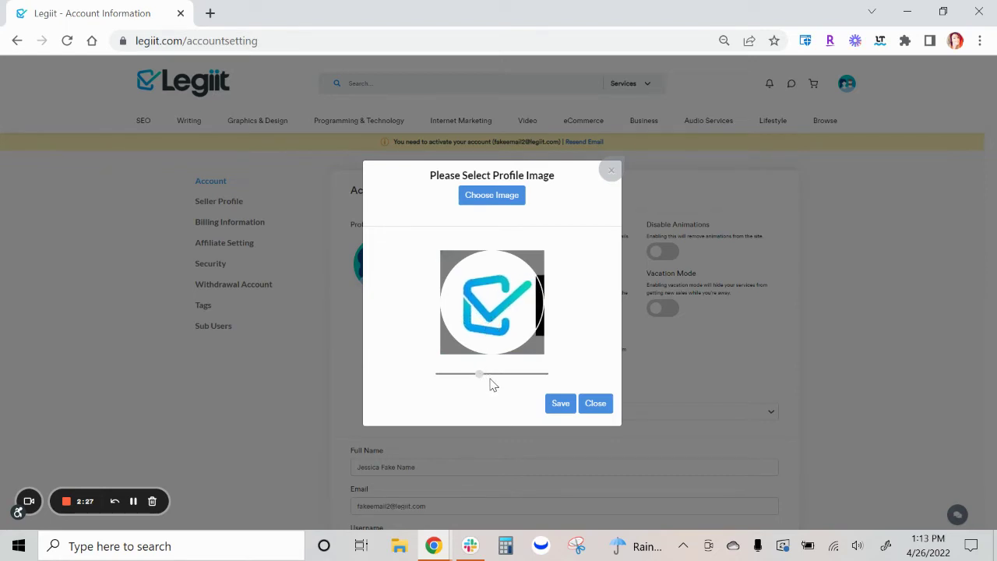
drag(481, 374, 484, 374)
drag(493, 324, 499, 324)
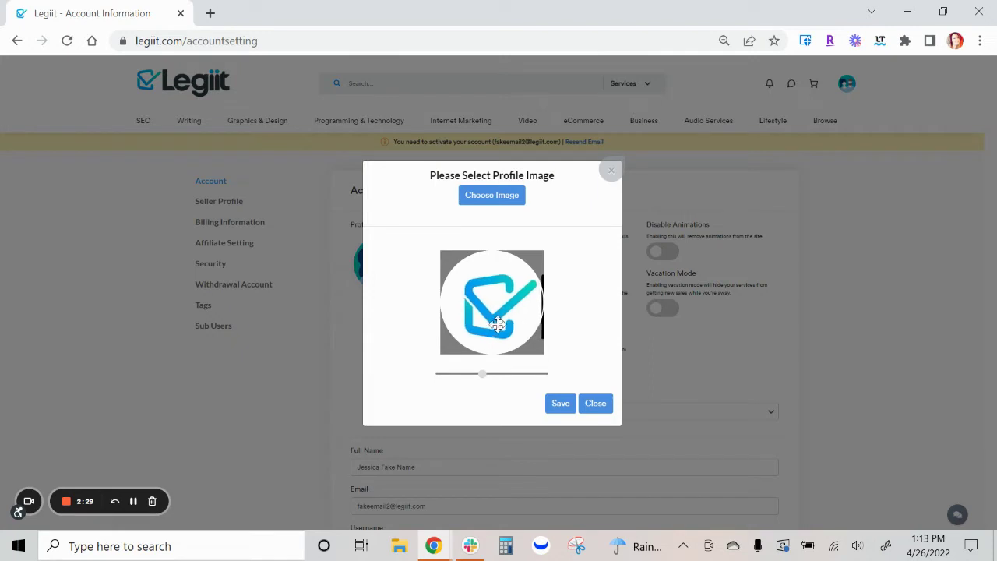
drag(487, 374, 489, 374)
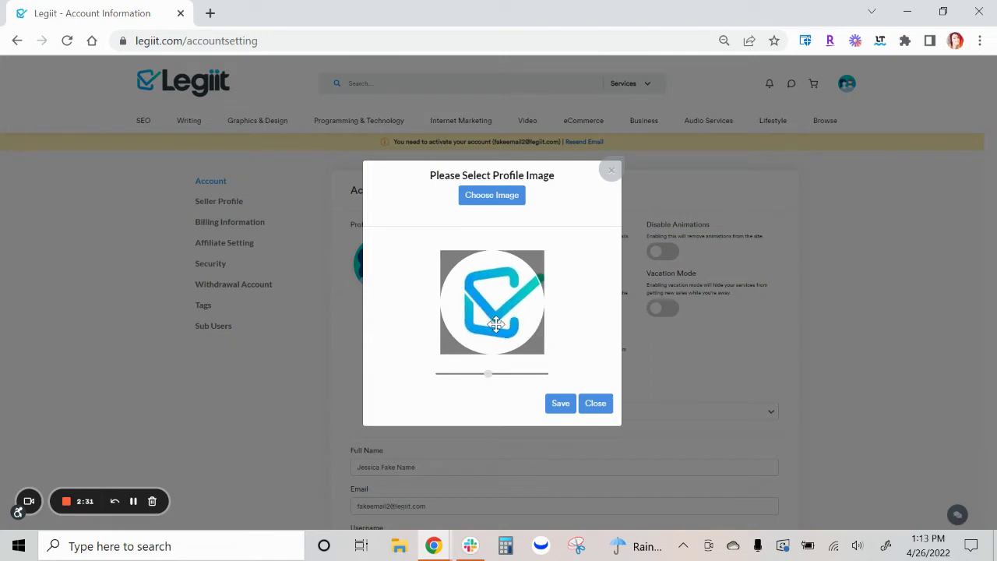
drag(493, 327, 492, 328)
click(571, 405)
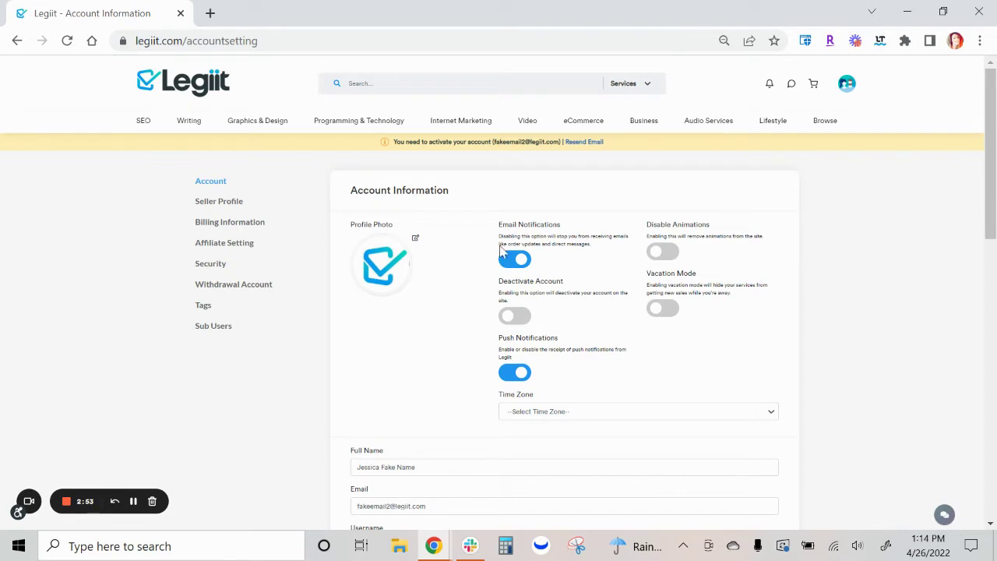
scroll(429, 367, down, 1)
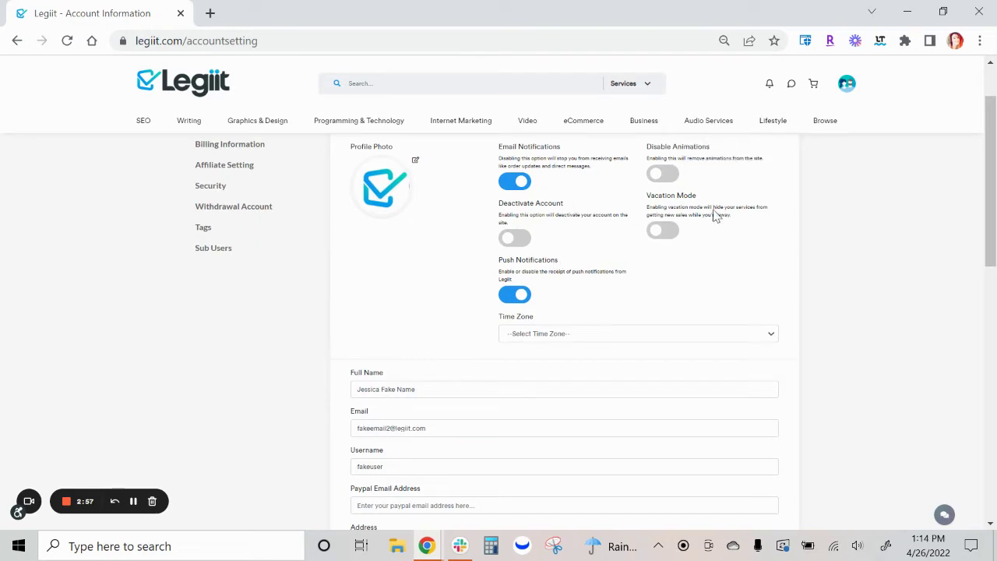
scroll(623, 286, down, 1)
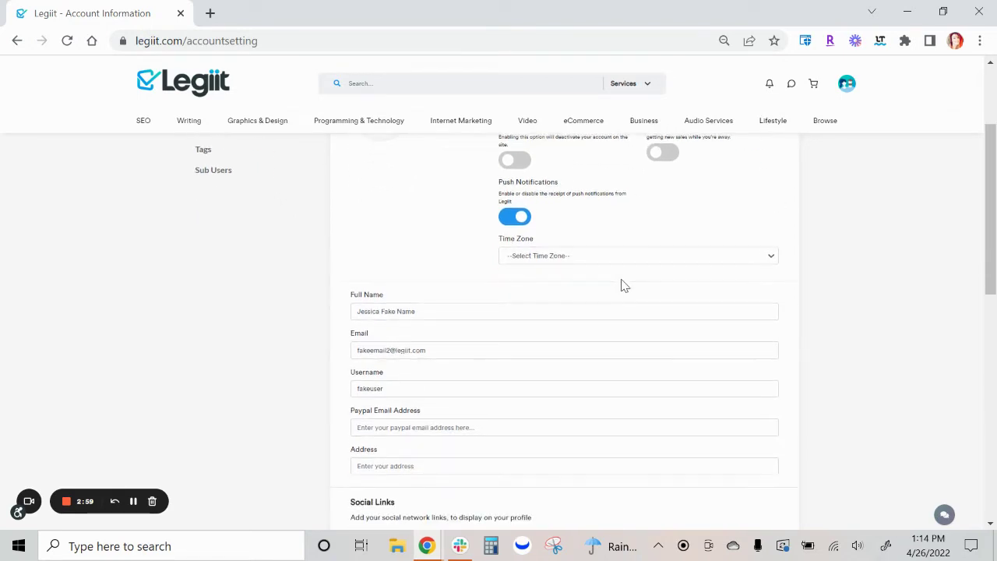
scroll(549, 304, down, 1)
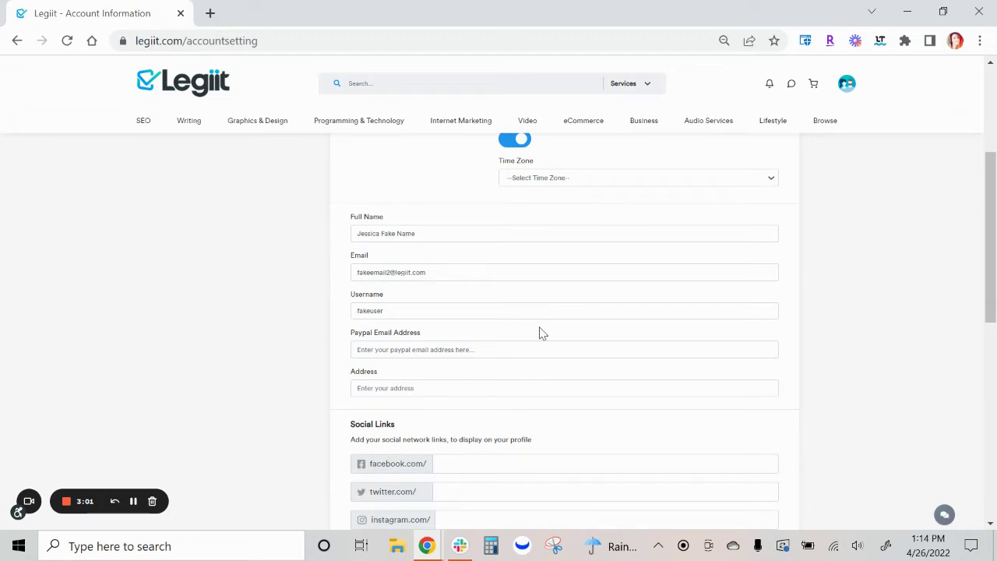
scroll(536, 313, up, 1)
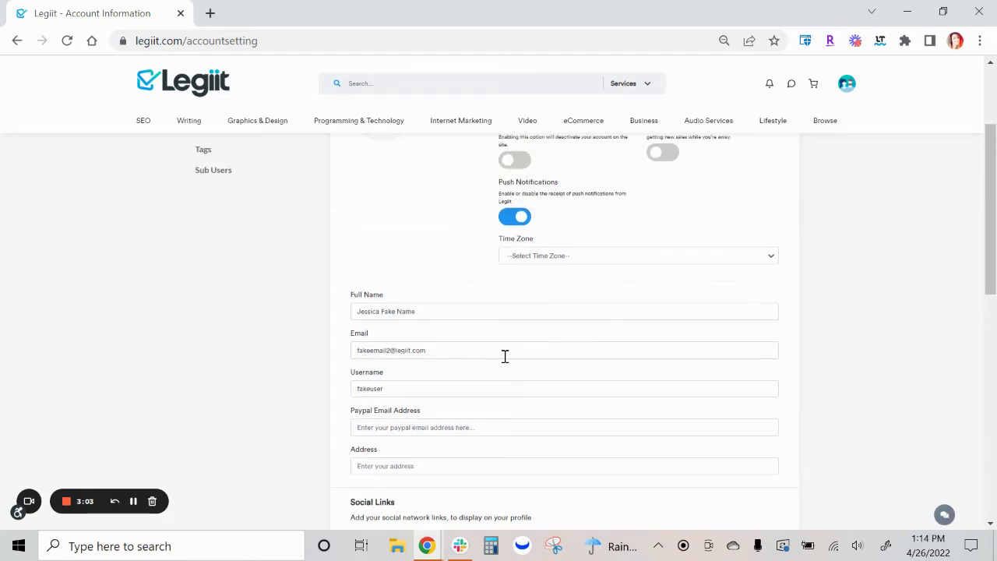
scroll(502, 359, up, 1)
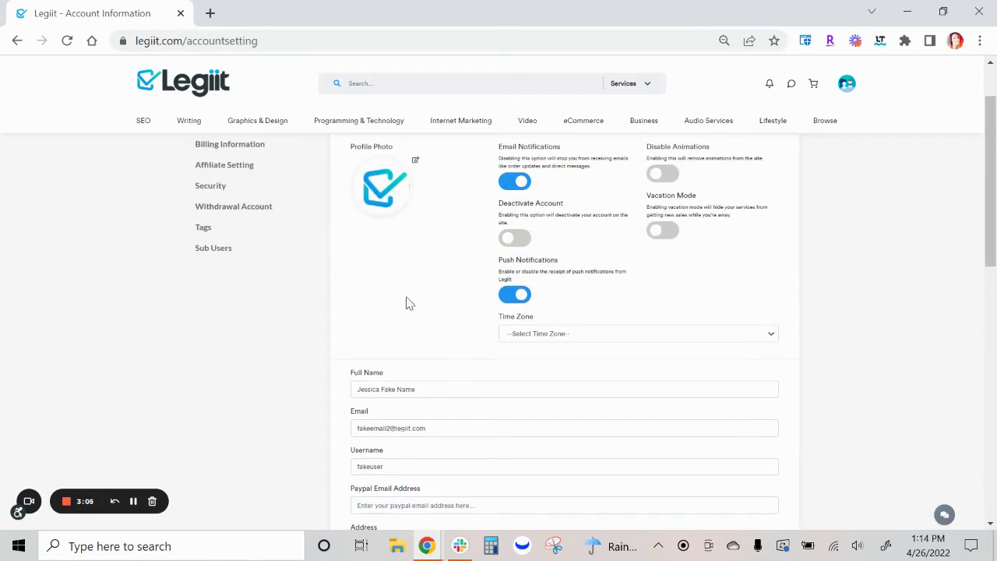
scroll(413, 305, up, 1)
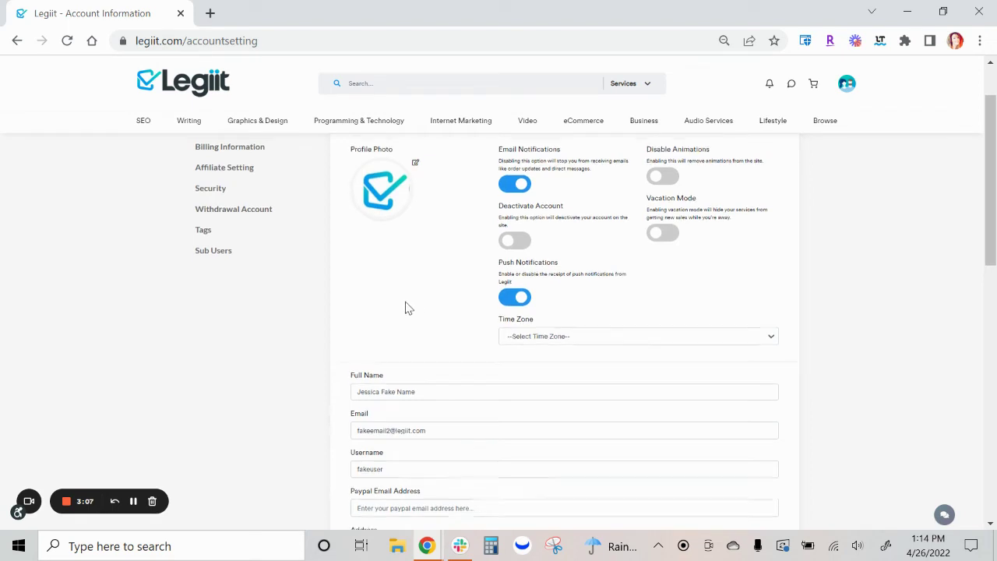
scroll(428, 333, down, 1)
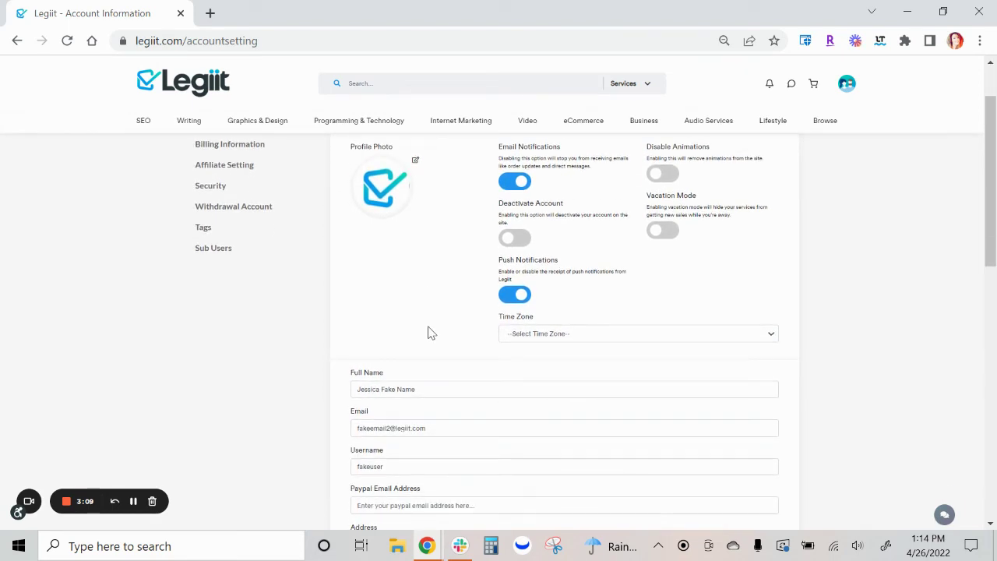
scroll(428, 332, down, 1)
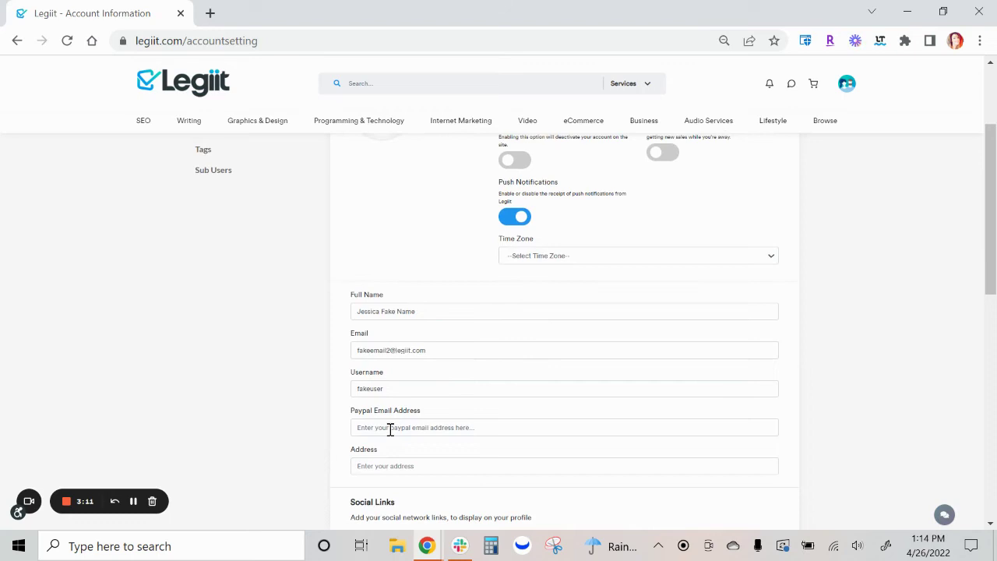
scroll(390, 410, up, 1)
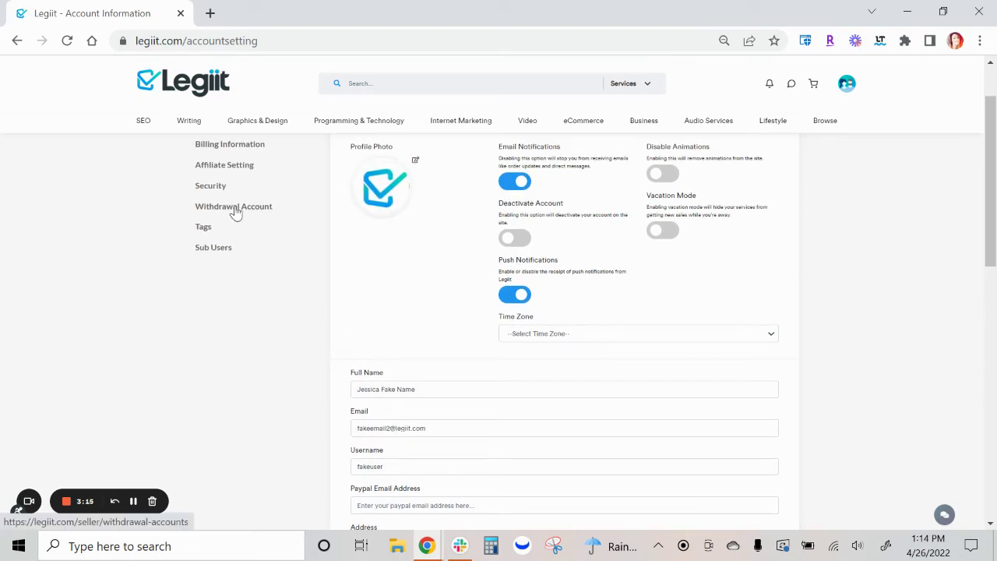
Step: Open Withdrawal Account settings and review the empty PayPal, Skrill and Payoneer sections
click(235, 209)
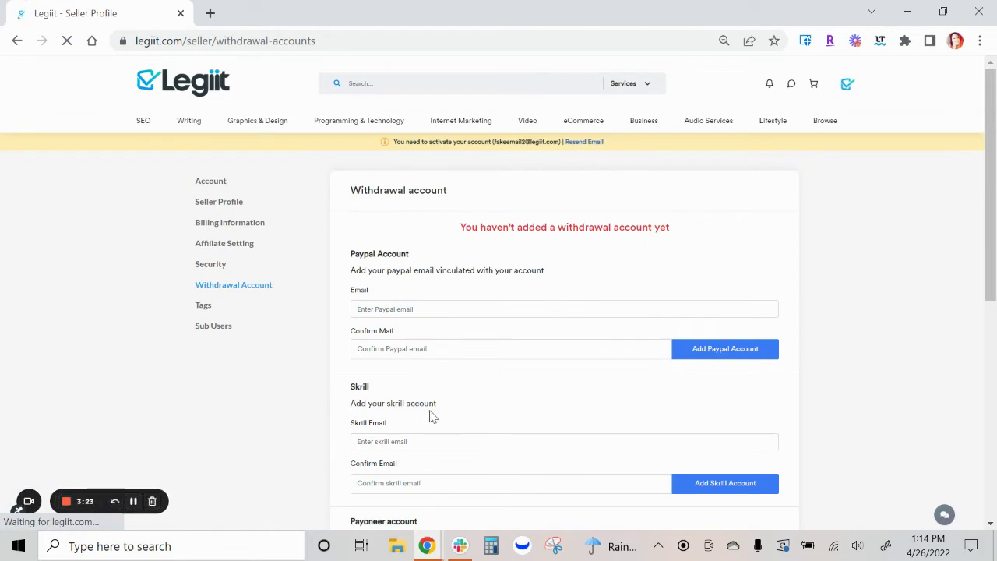
scroll(483, 389, down, 1)
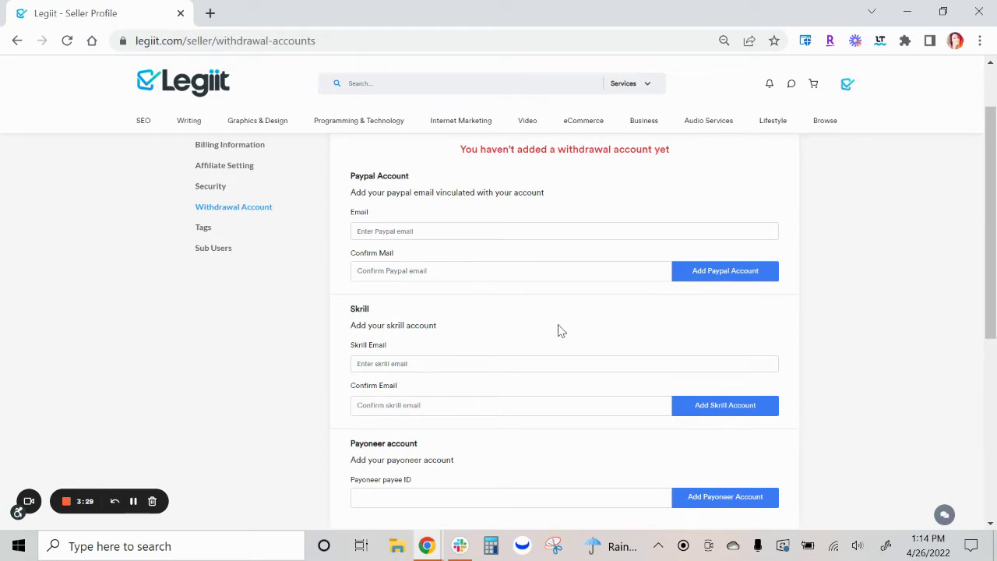
scroll(488, 316, down, 1)
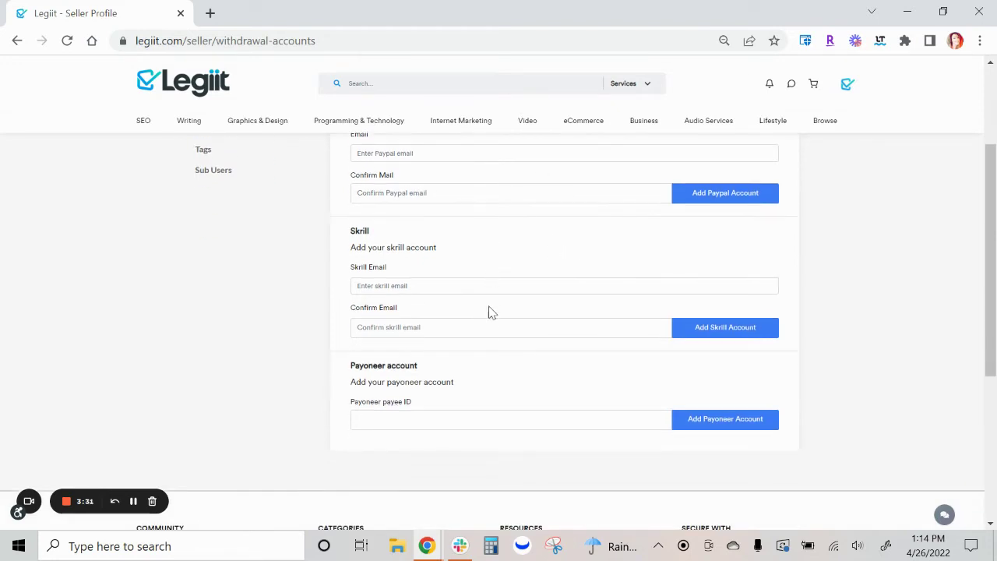
scroll(614, 403, up, 1)
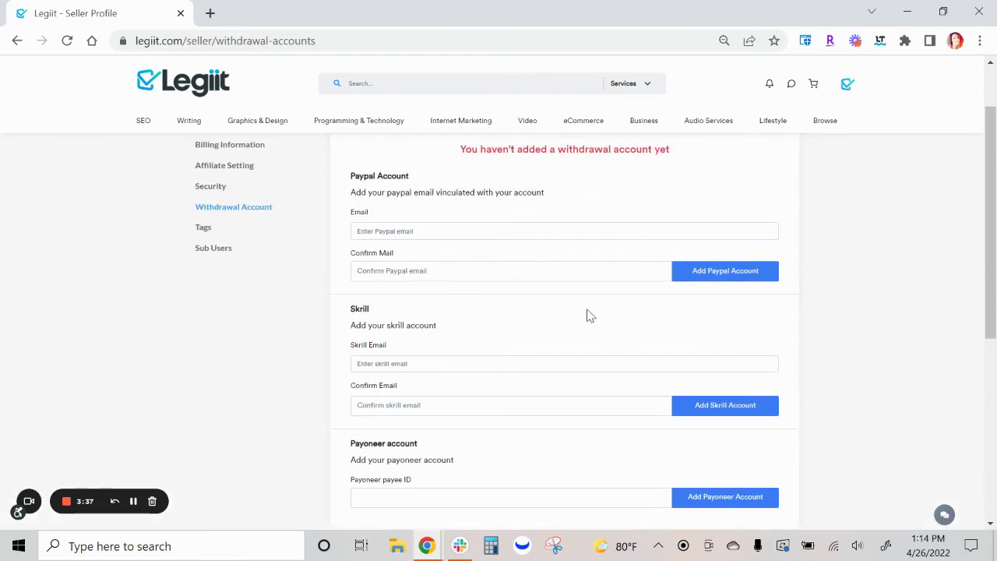
scroll(573, 275, up, 1)
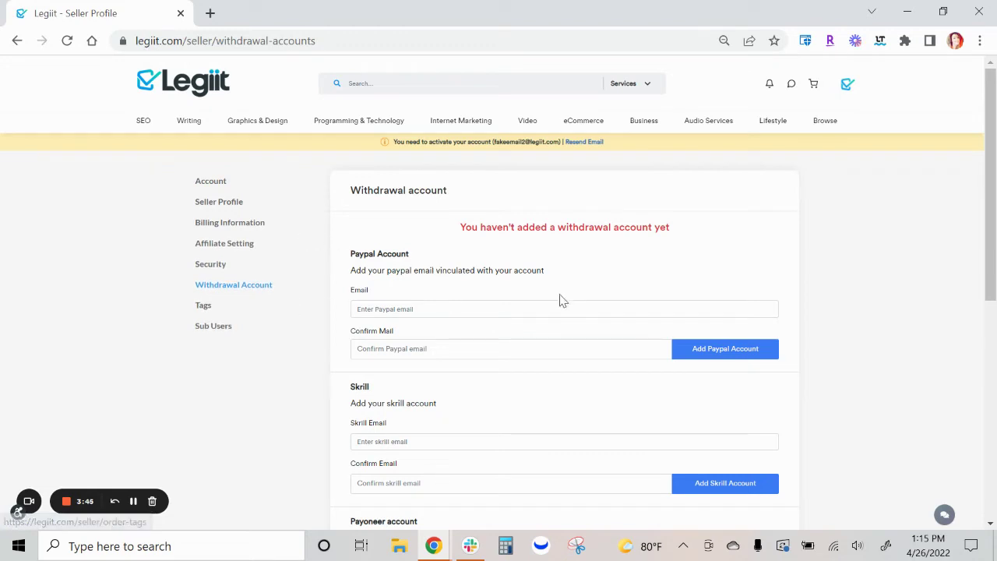
Step: Open Seller Profile and write a short demo description of who you are and what you offer
click(230, 204)
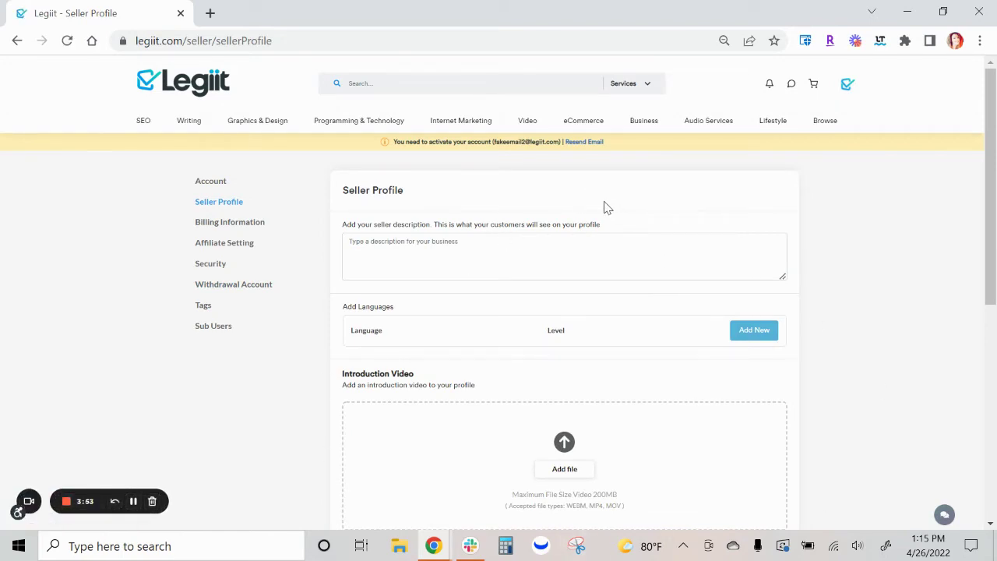
scroll(600, 207, down, 1)
scroll(599, 205, up, 1)
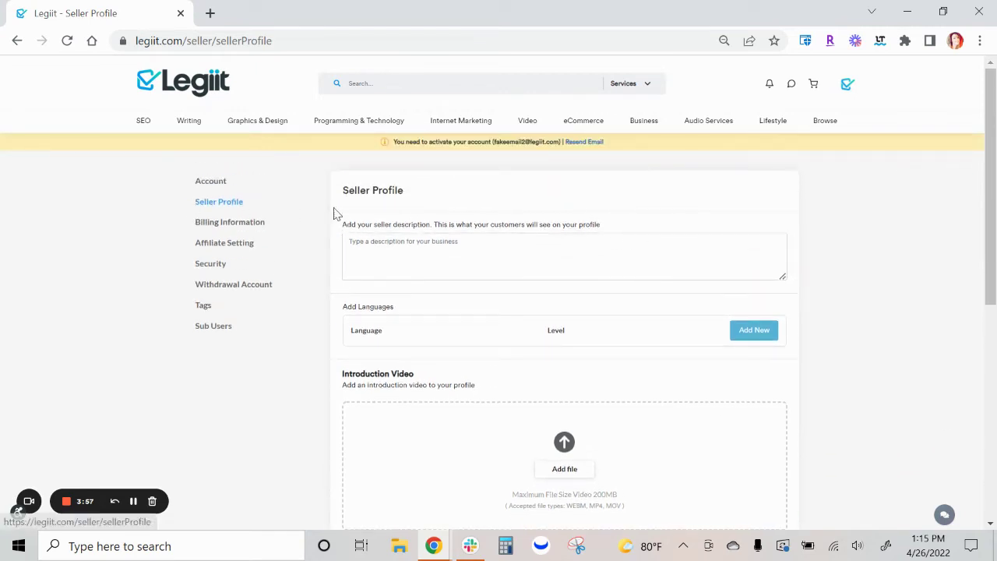
click(354, 246)
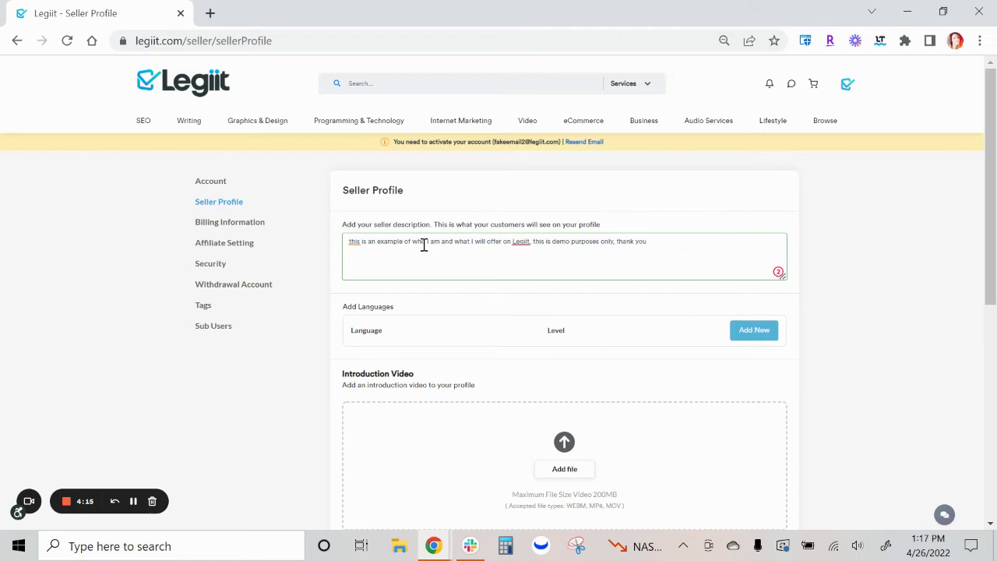
scroll(424, 245, down, 1)
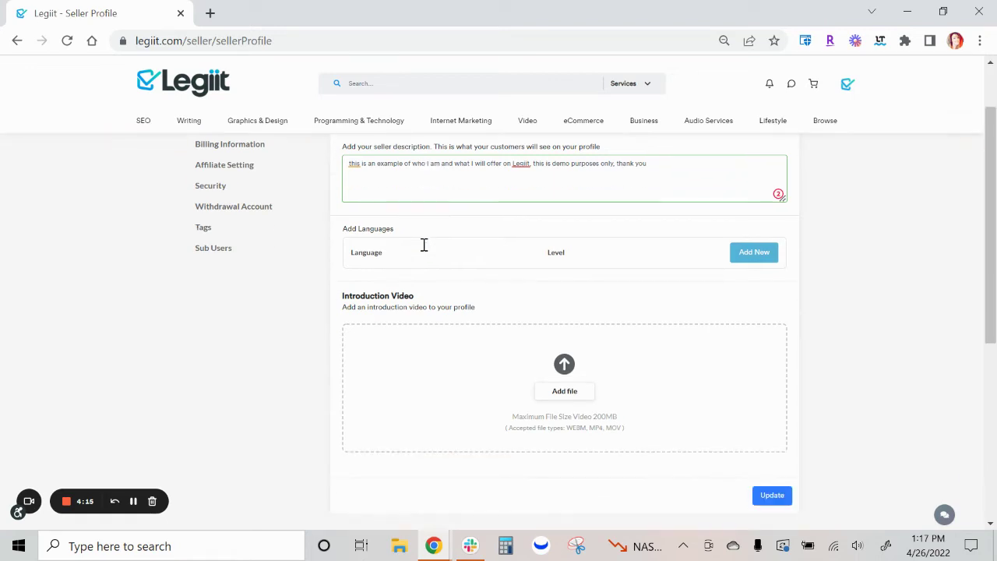
Step: Add English at Fluent level to the seller profile languages
click(754, 254)
click(411, 292)
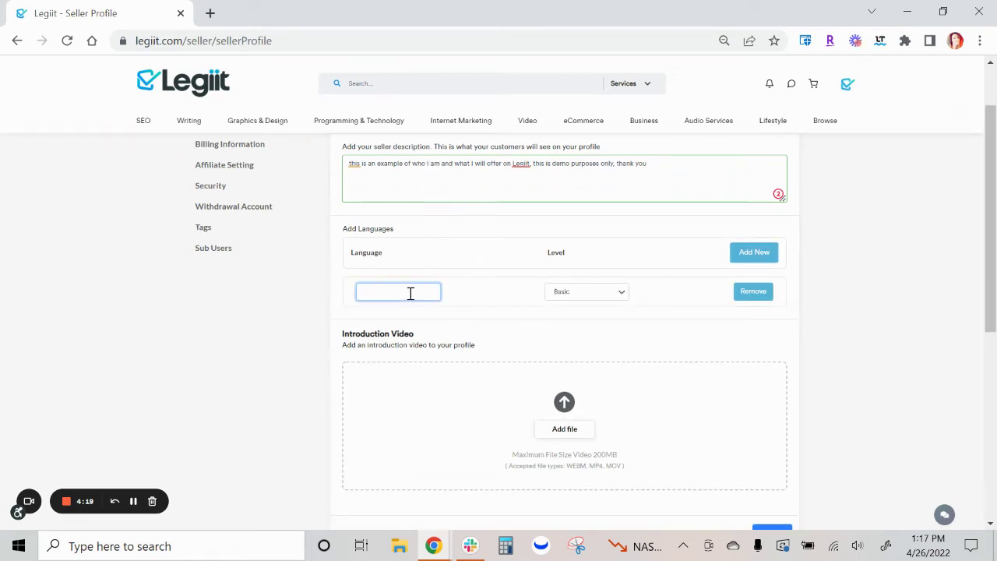
text(English)
click(574, 295)
click(577, 322)
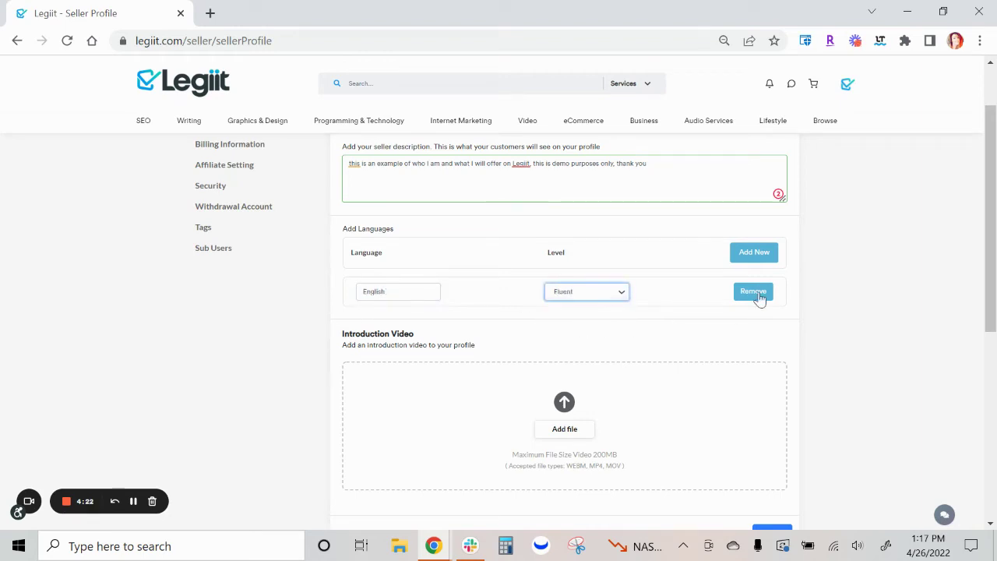
Step: Scroll to the page footer and bring up the Support link's context menu
scroll(717, 323, down, 1)
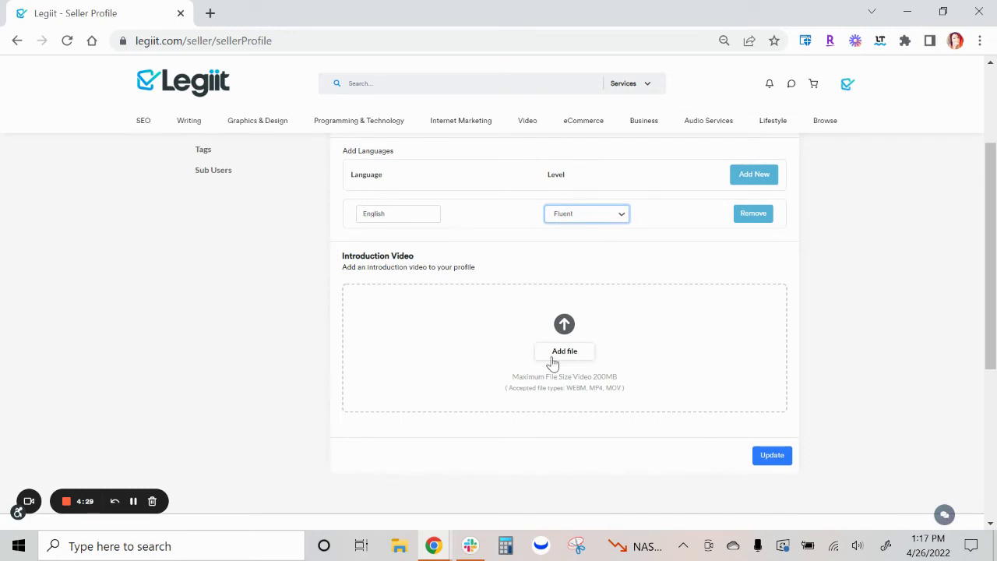
scroll(489, 360, up, 2)
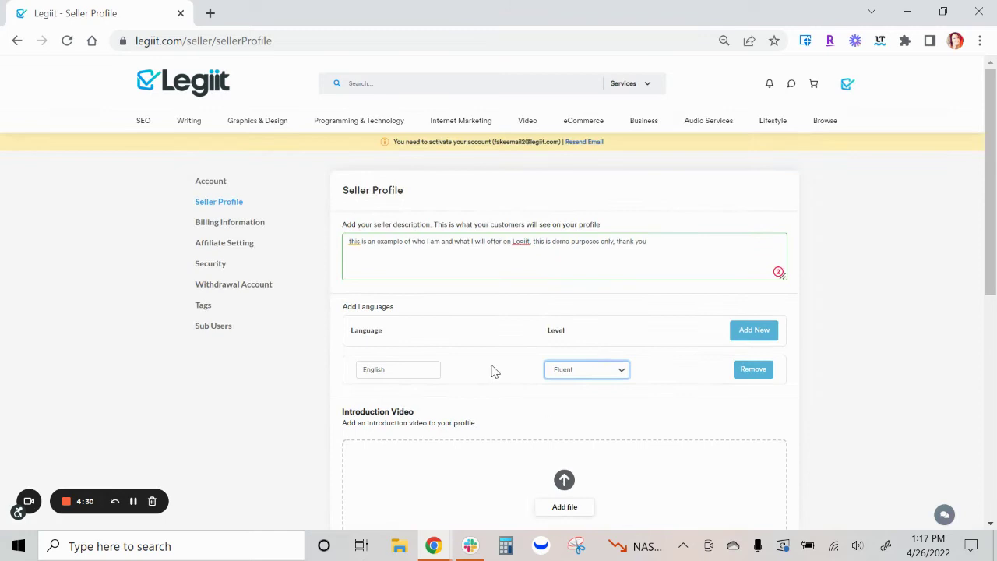
scroll(490, 378, down, 2)
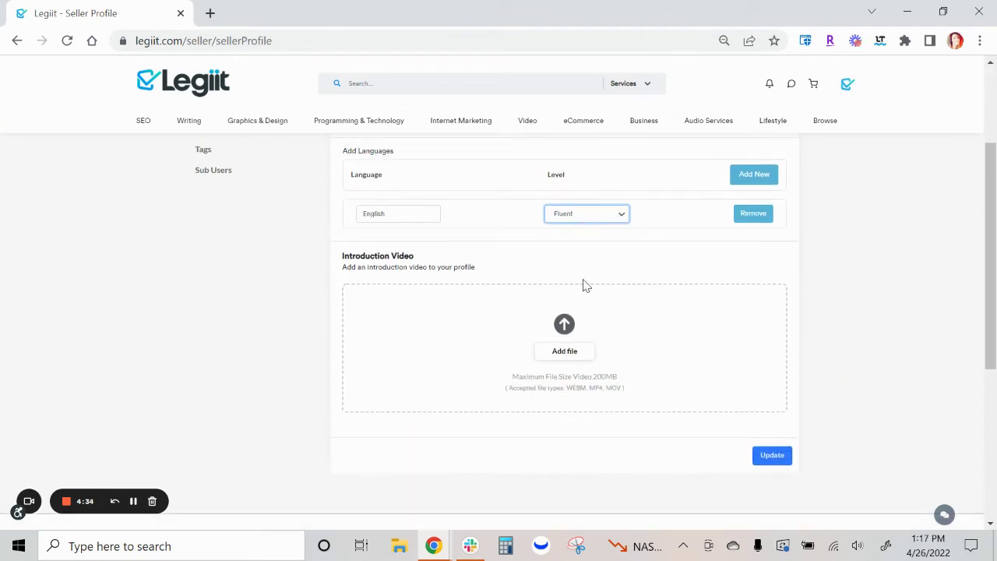
scroll(565, 272, up, 1)
scroll(554, 276, down, 1)
scroll(548, 278, down, 2)
scroll(548, 279, down, 1)
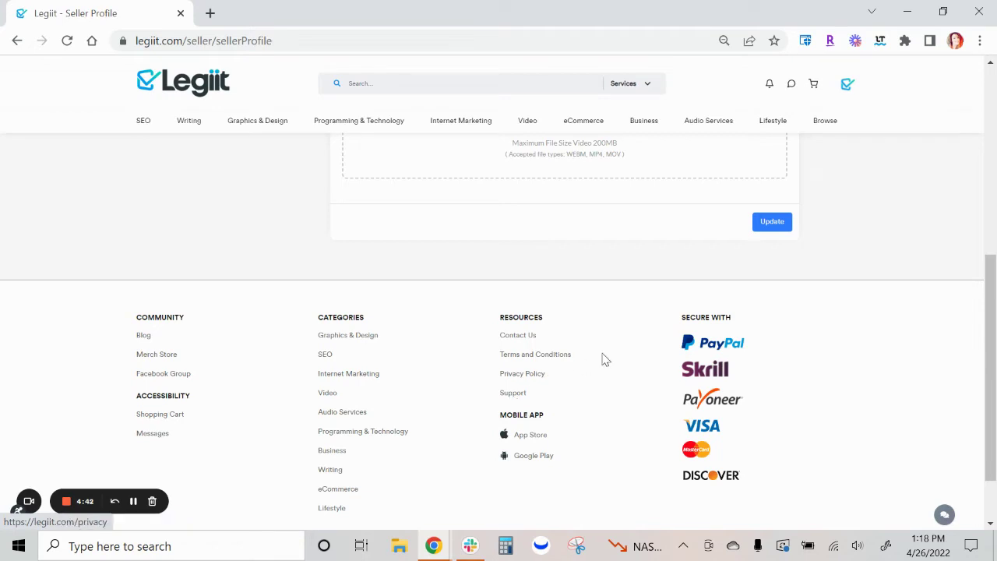
scroll(603, 356, up, 3)
scroll(603, 356, up, 2)
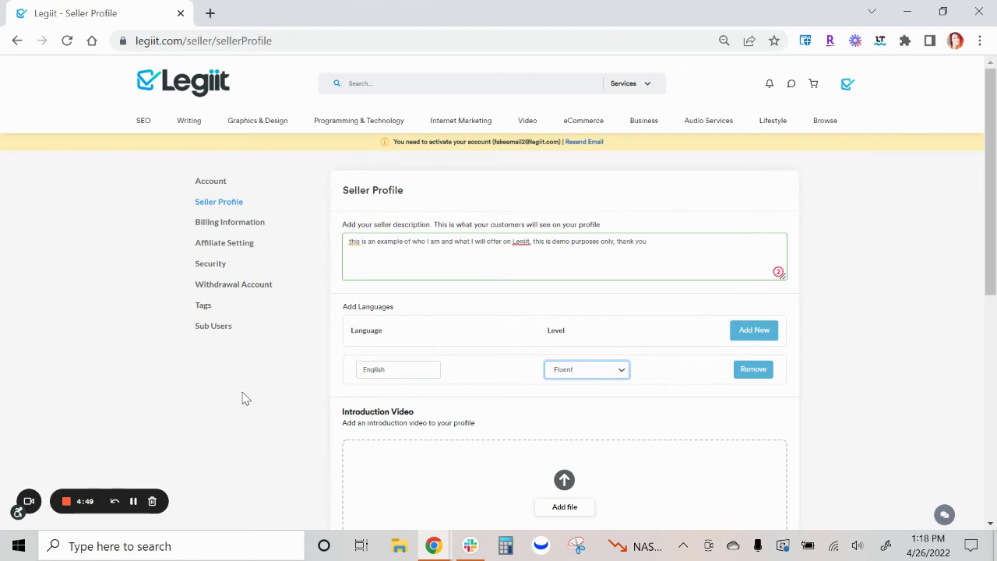
scroll(244, 399, down, 1)
scroll(301, 397, down, 3)
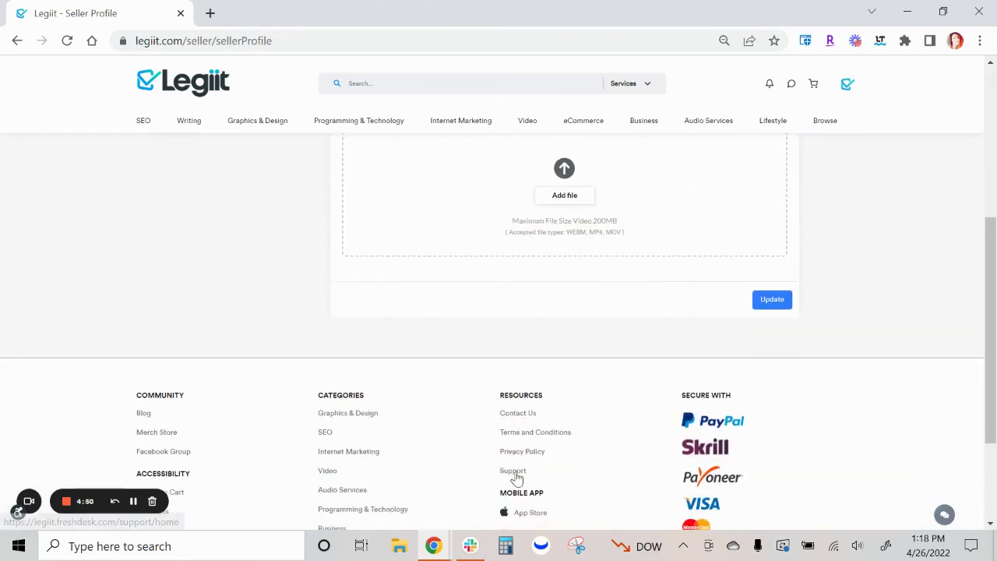
right_click(514, 472)
Step: Open Legiit Support in a new tab and search its help articles for 'video'
click(574, 350)
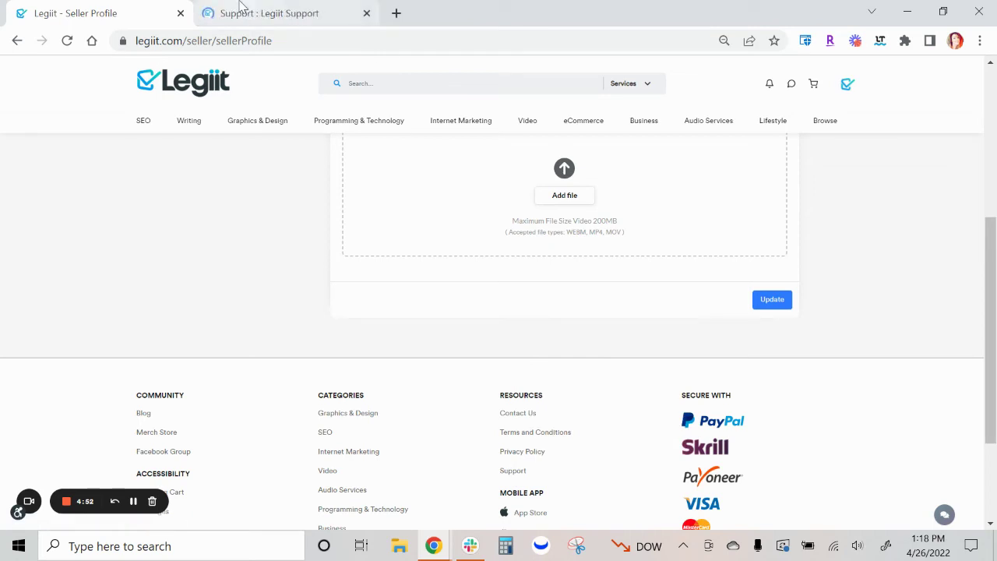
click(241, 6)
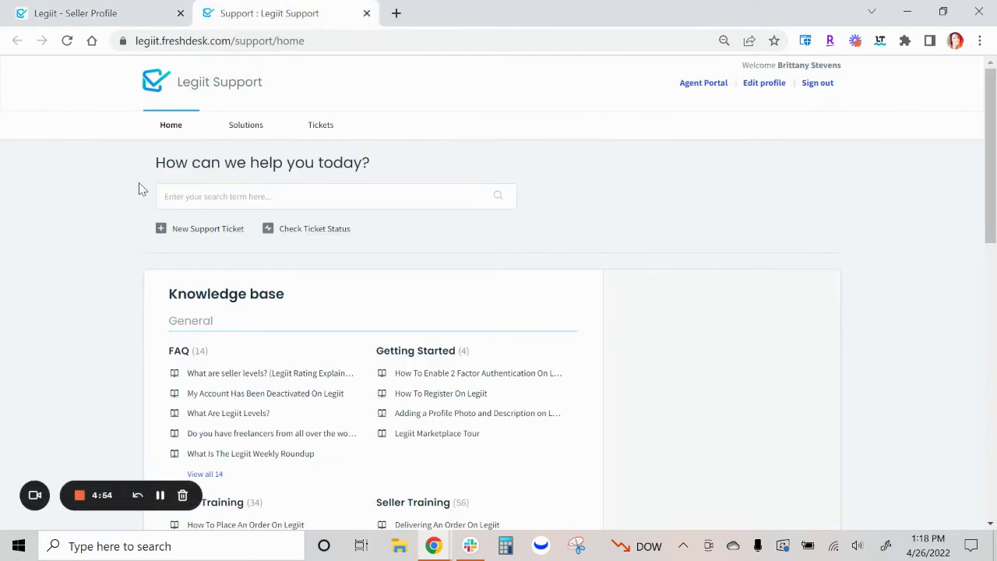
click(232, 196)
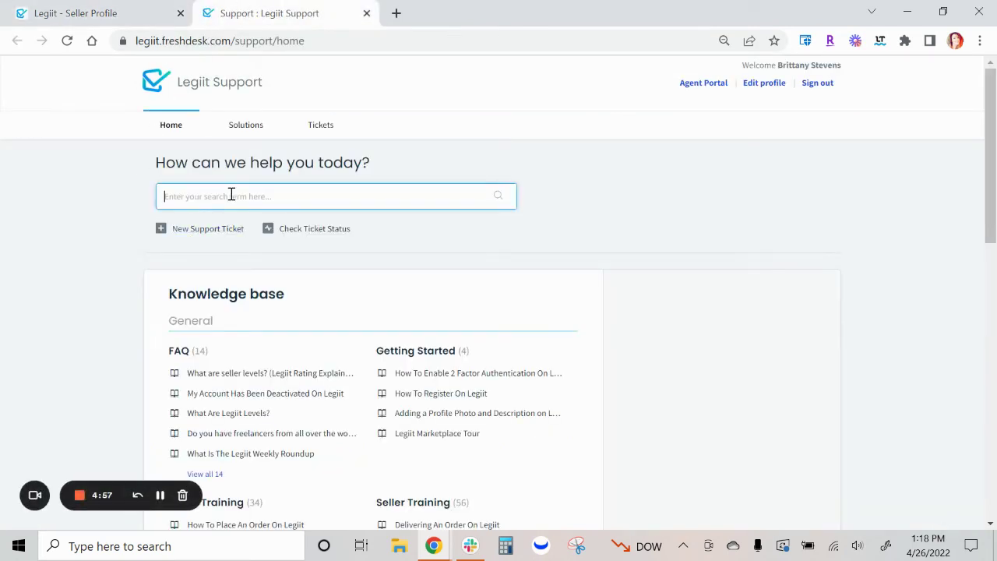
text(video)
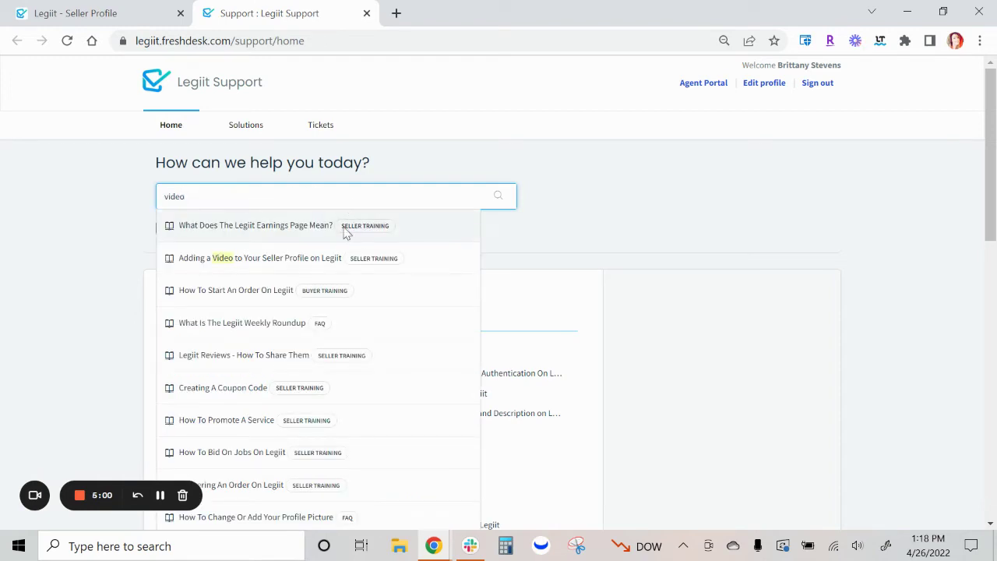
Step: Read 'Adding a Video to Your Seller Profile on Legiit', then return to the Seller Profile
click(285, 257)
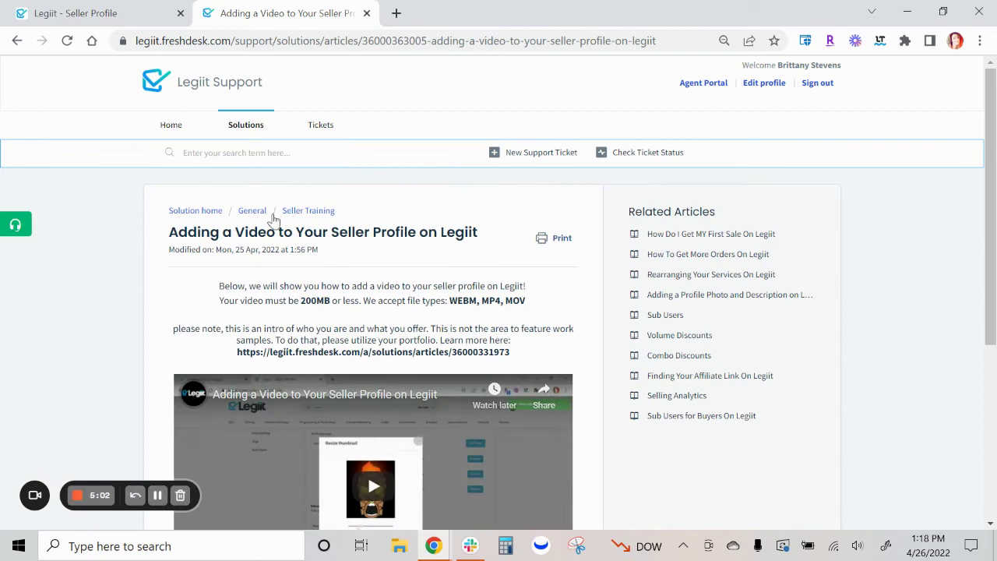
scroll(412, 238, down, 2)
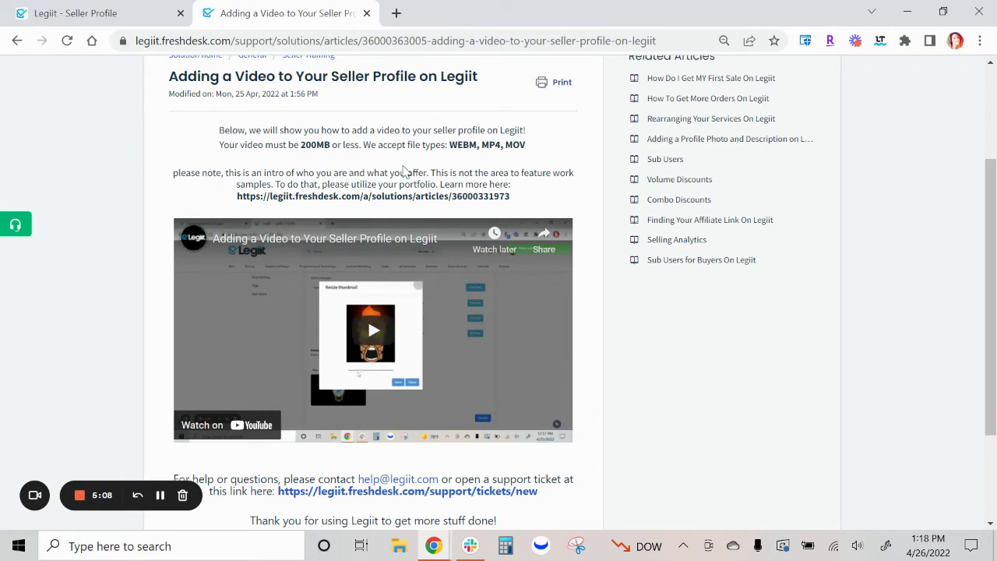
scroll(426, 178, up, 3)
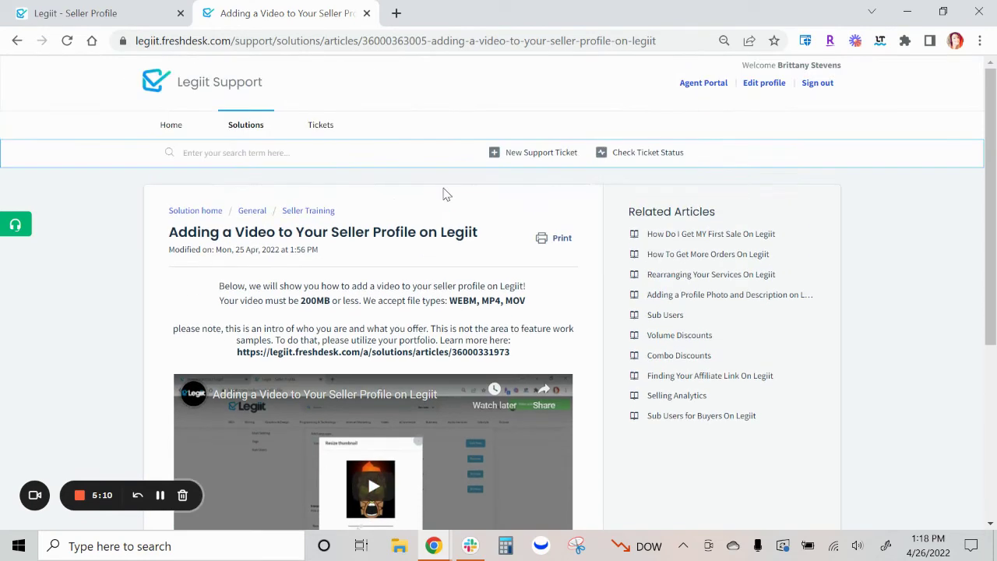
click(77, 13)
scroll(592, 314, up, 2)
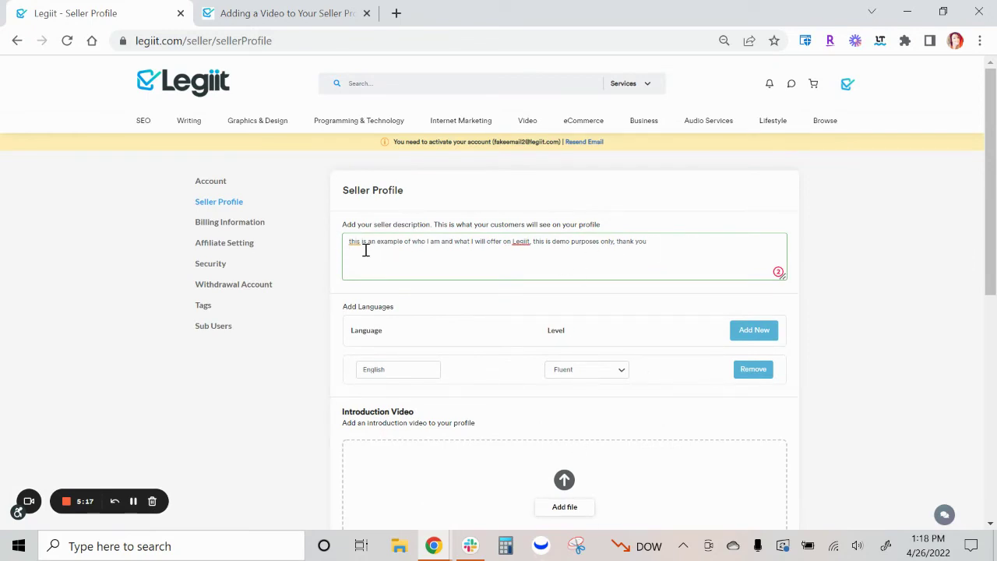
Step: Save the seller profile with Update, which brings up the Create New Service overview form
scroll(628, 247, down, 3)
click(774, 378)
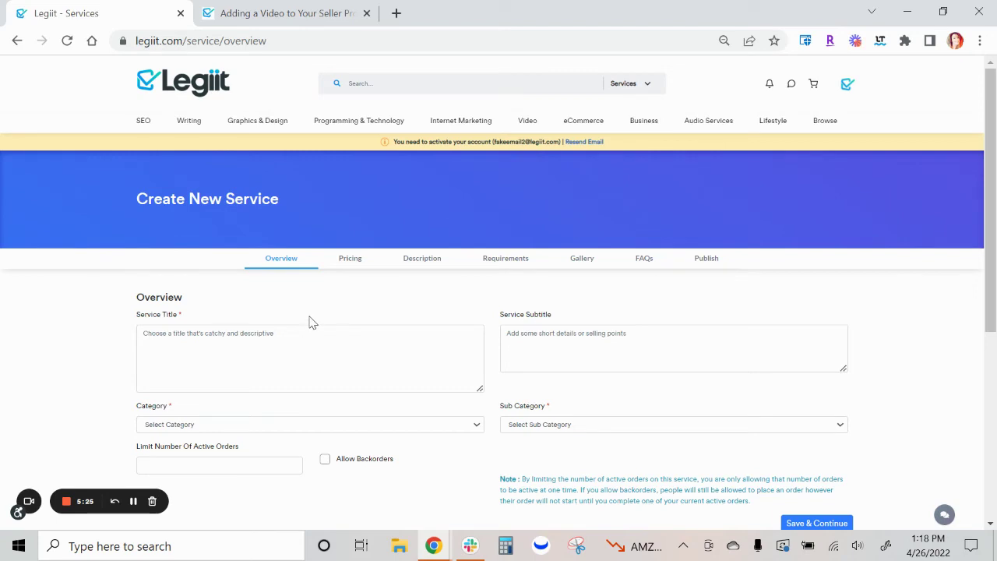
scroll(327, 292, down, 2)
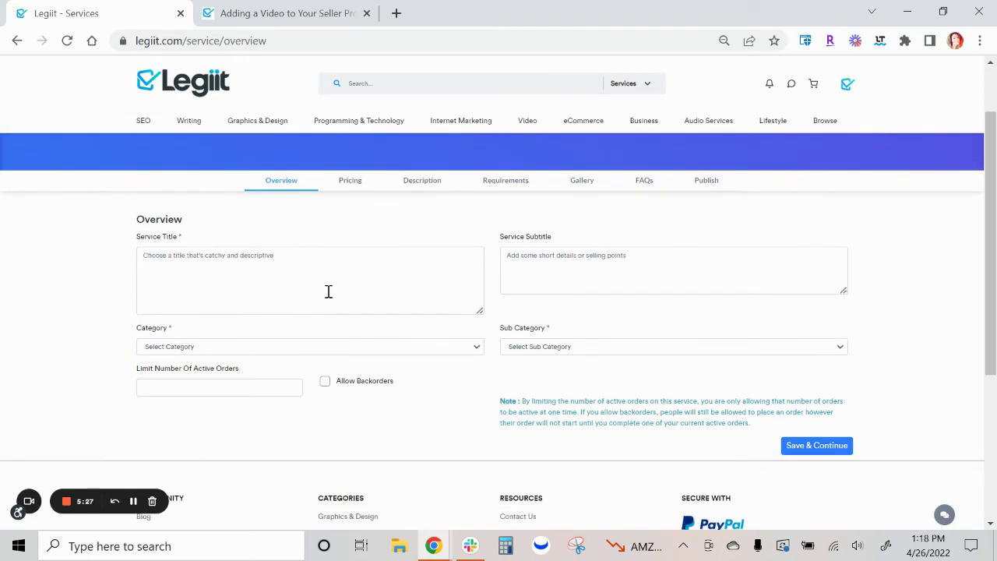
scroll(351, 261, up, 2)
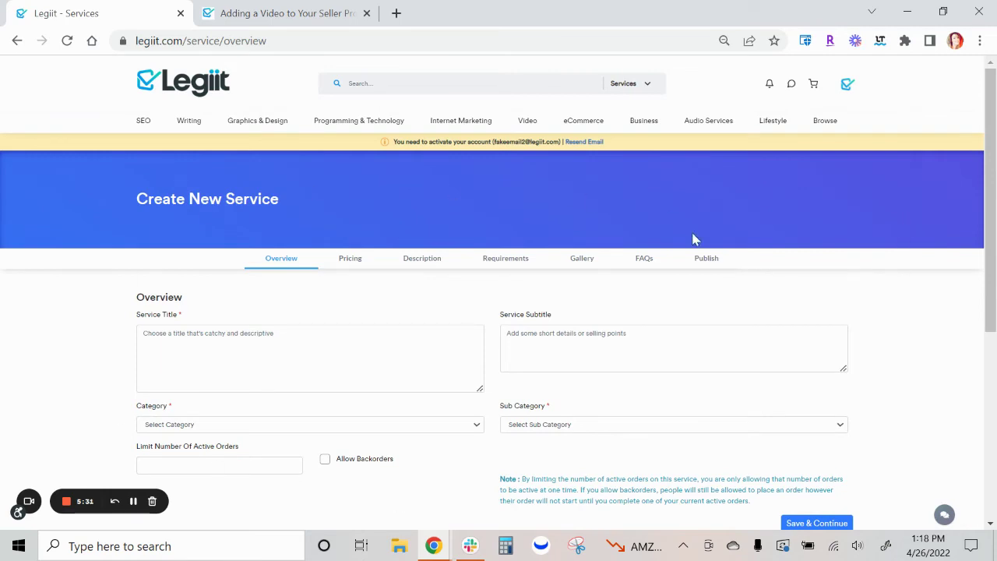
Step: Return to the account settings page through the account menu
click(848, 83)
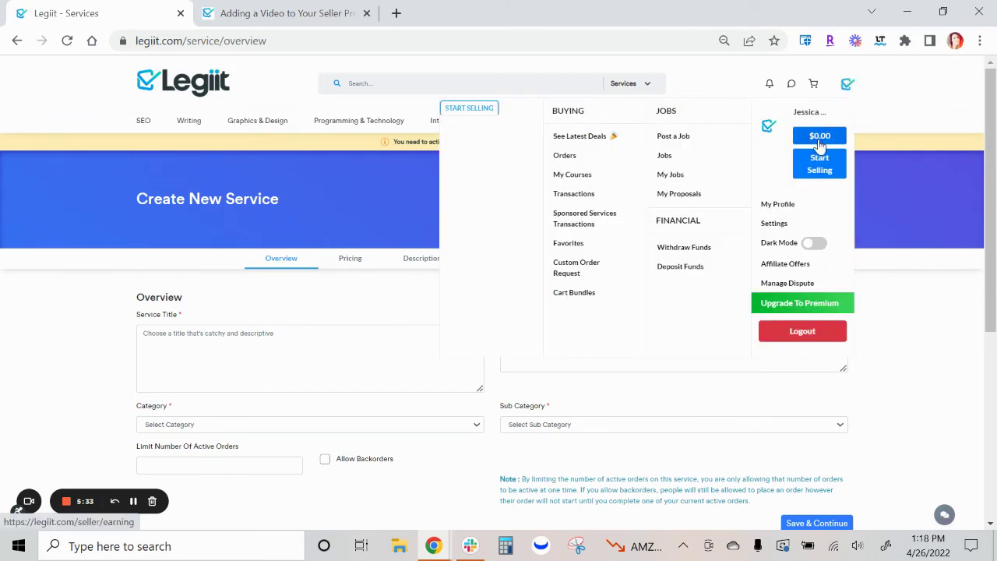
click(802, 225)
click(848, 84)
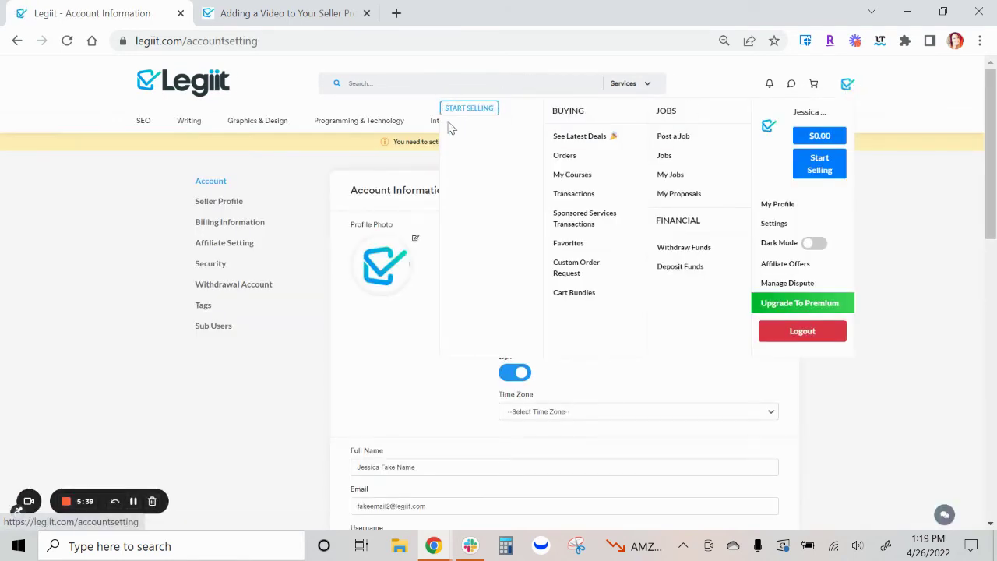
click(782, 225)
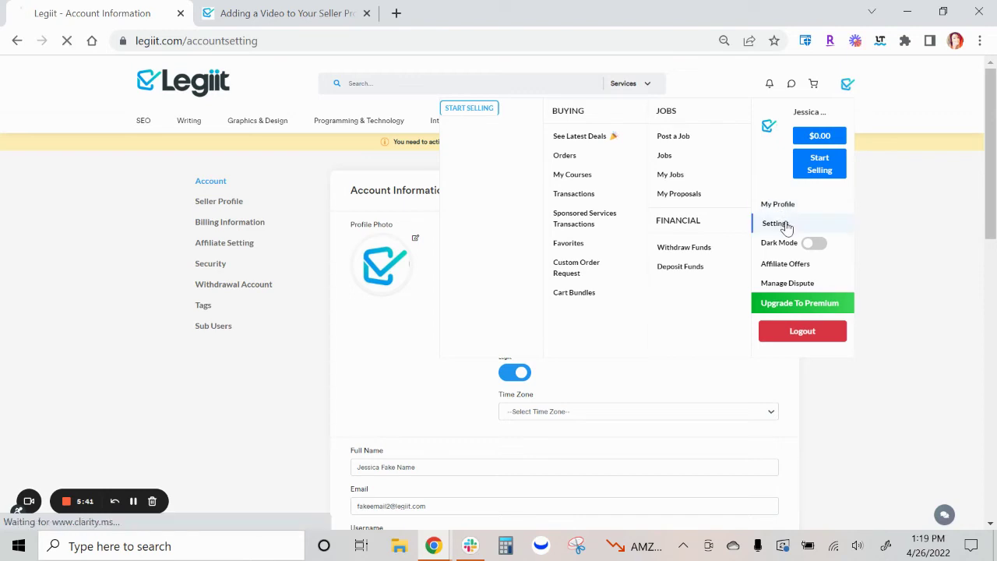
scroll(455, 331, down, 3)
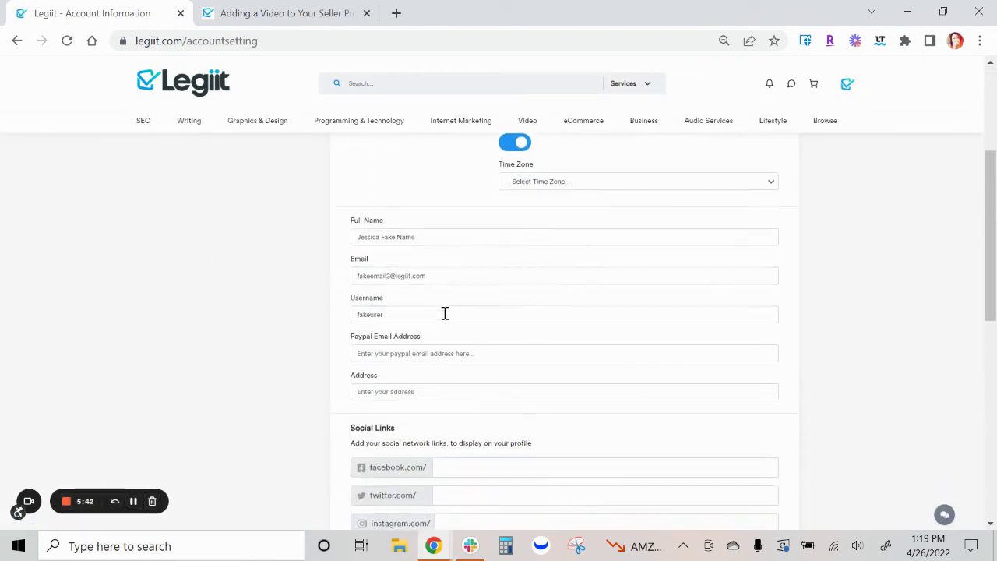
Step: Set the address to New York, NY, USA and save the account settings
click(427, 388)
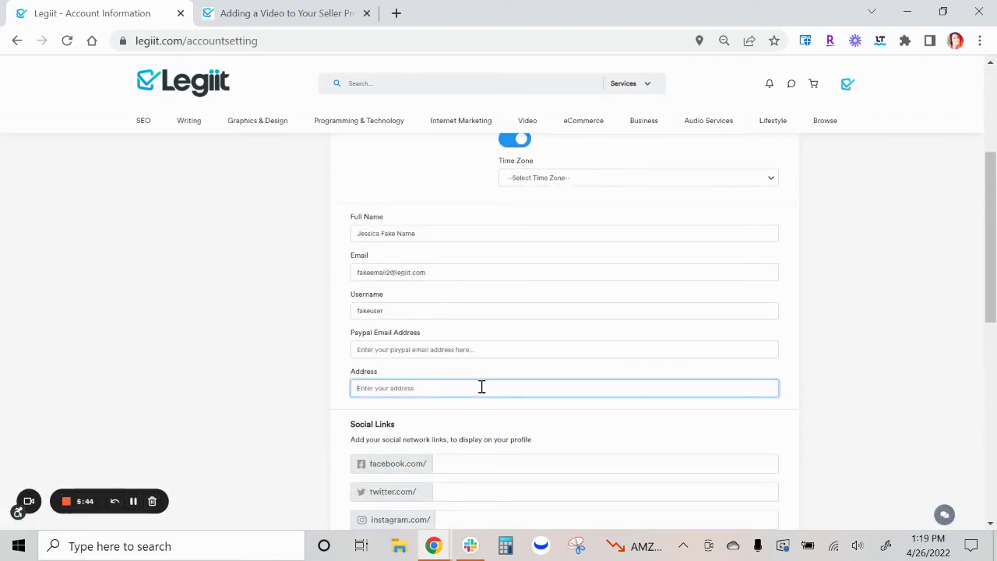
text(New)
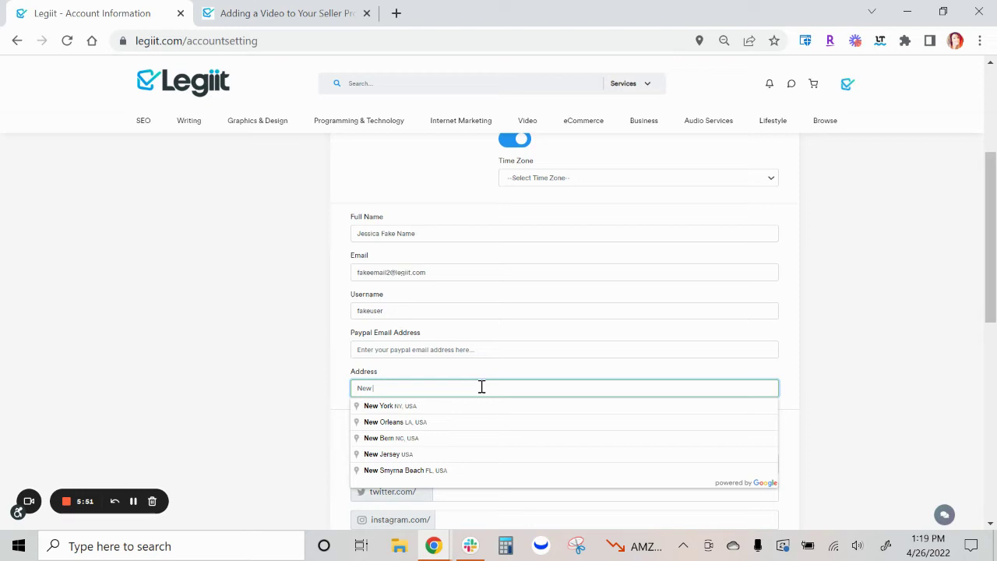
click(473, 406)
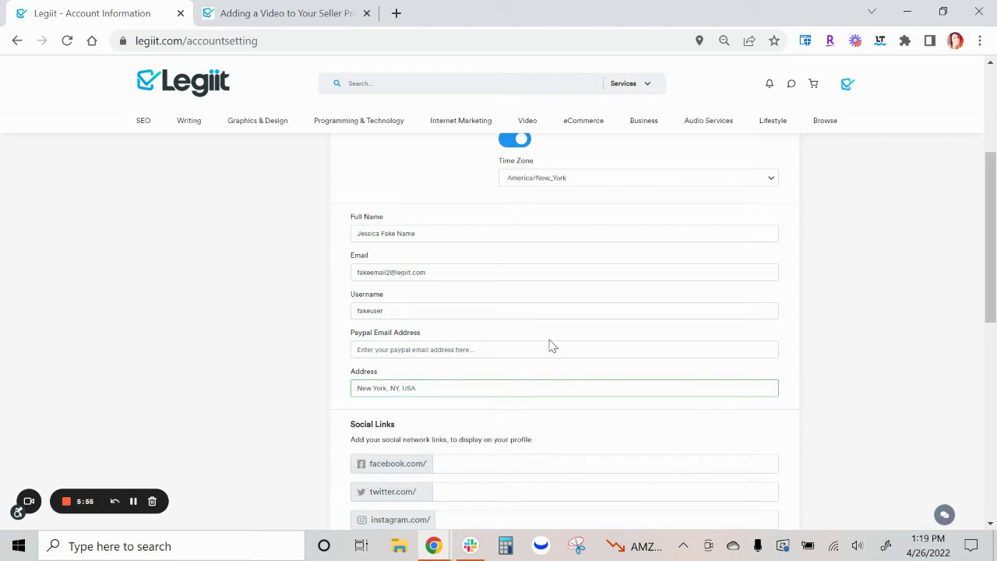
scroll(554, 343, down, 4)
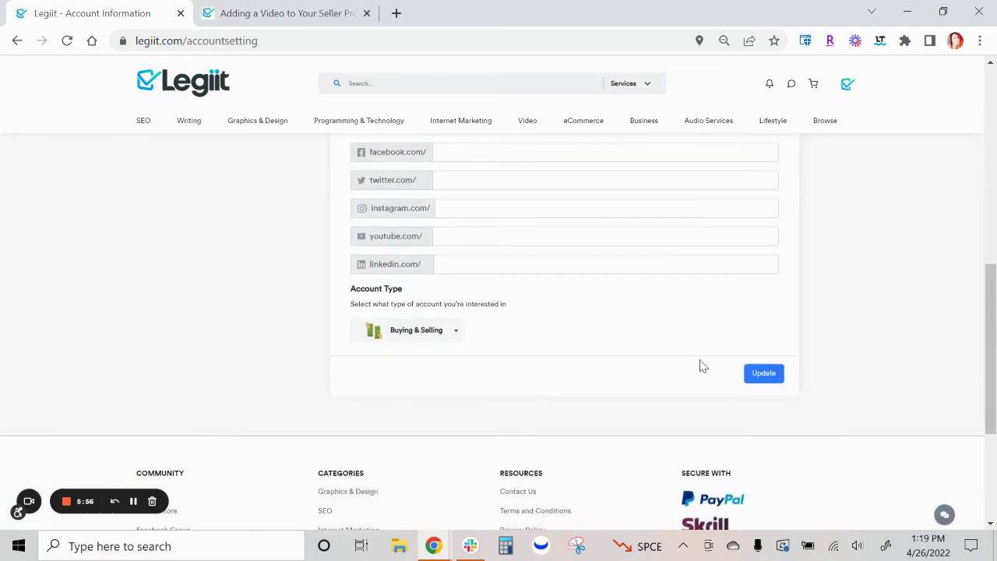
click(763, 377)
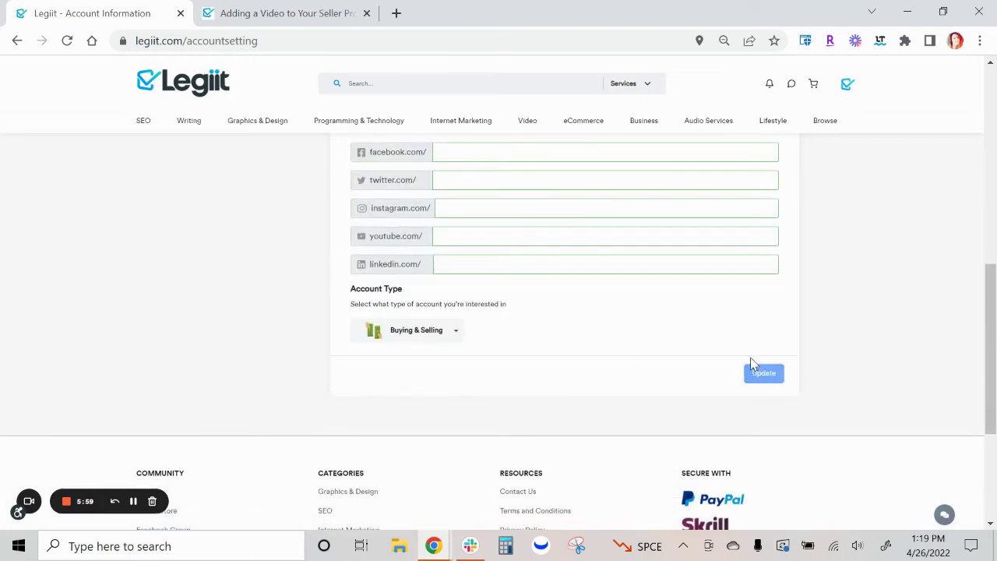
scroll(657, 337, up, 6)
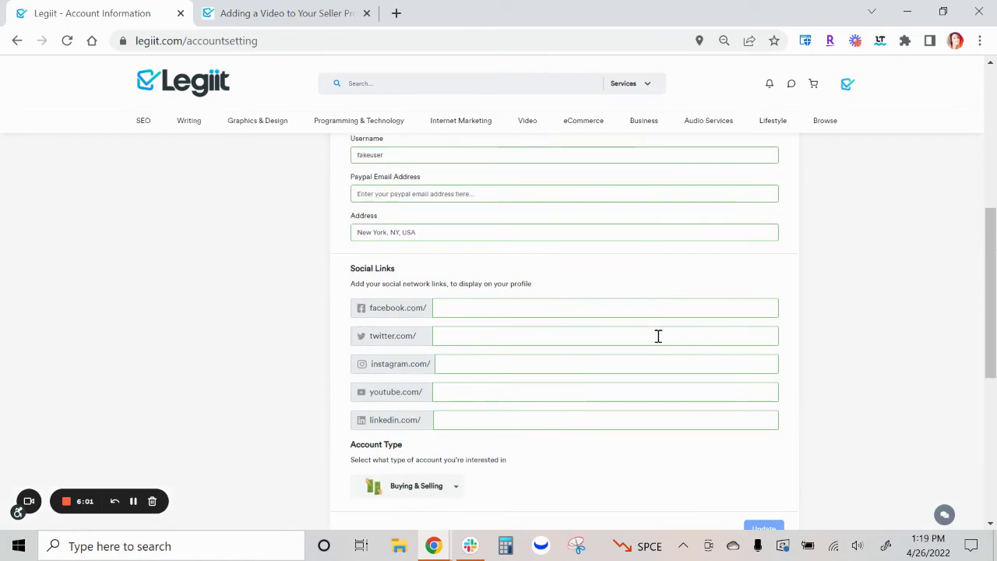
scroll(658, 337, up, 1)
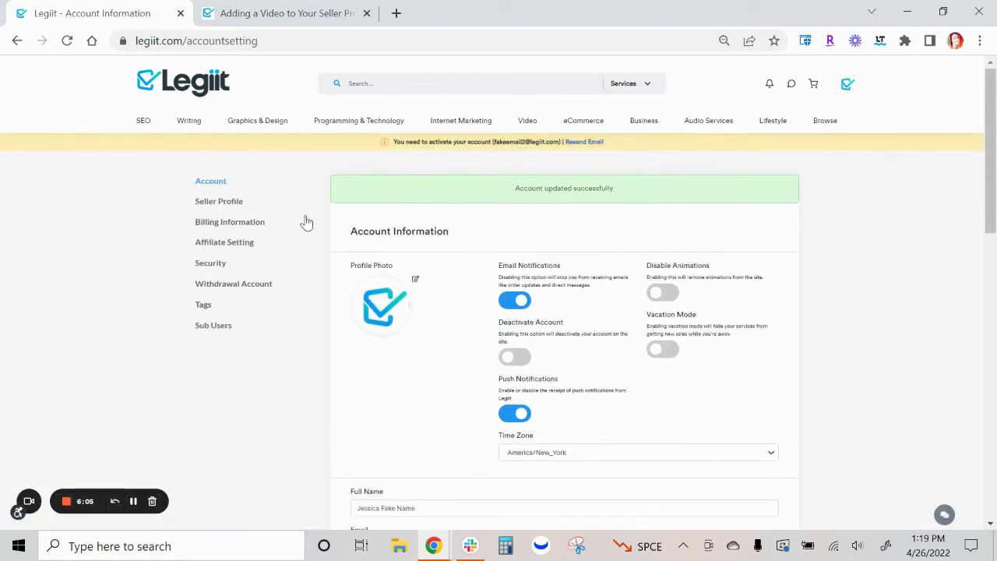
Step: Show the empty Billing Information page and select its Full Name field, then reopen the account menu
click(238, 242)
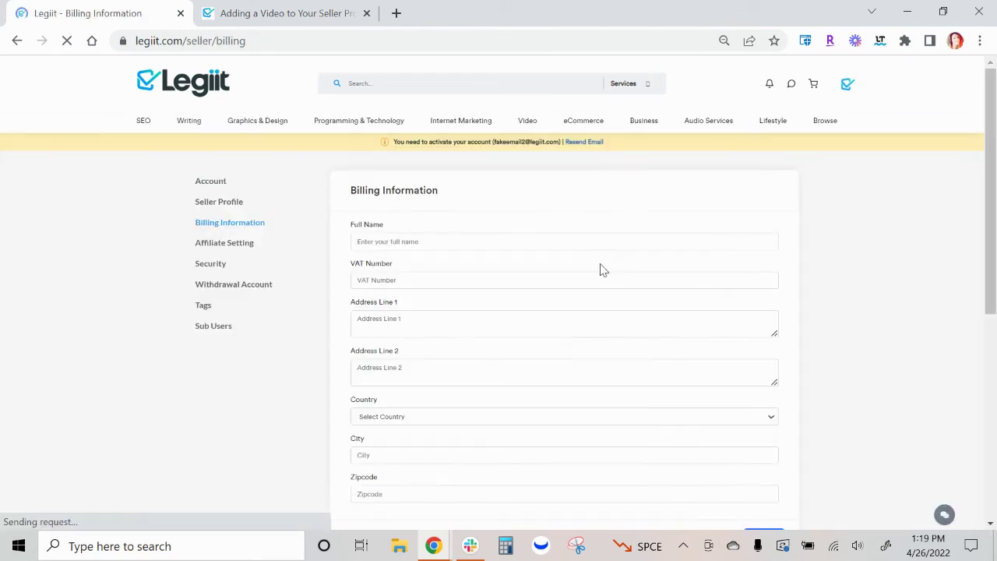
scroll(561, 307, down, 1)
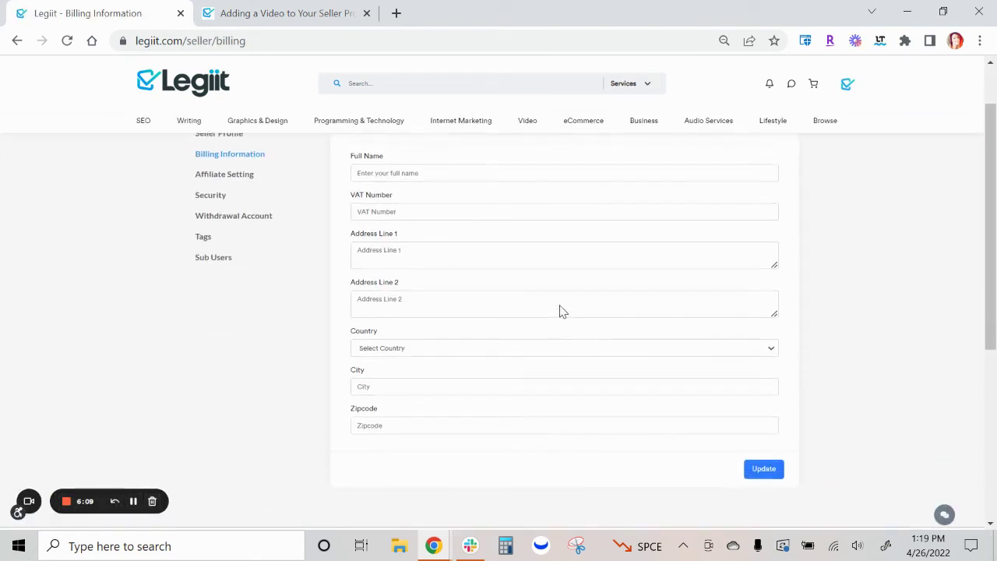
scroll(561, 310, up, 1)
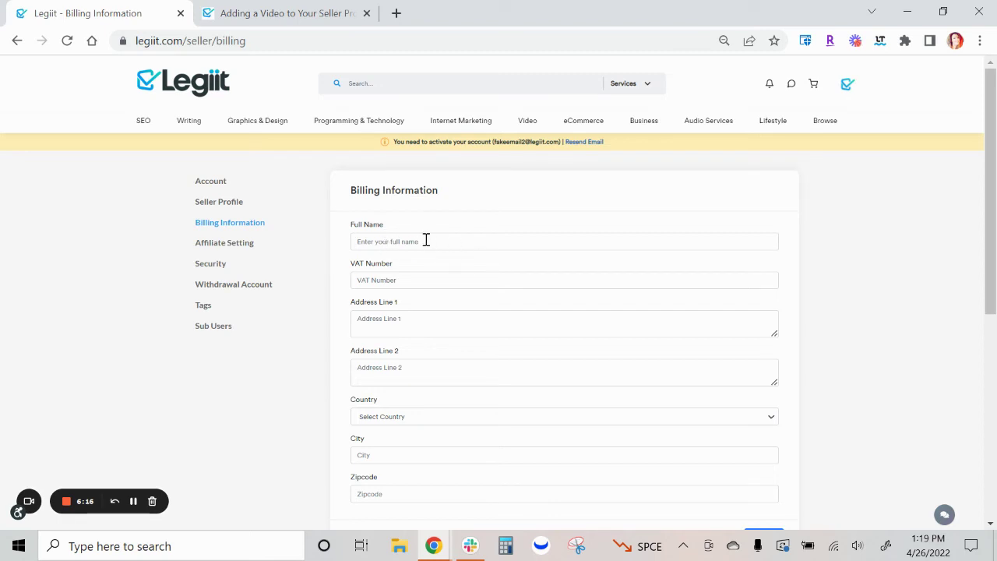
click(506, 241)
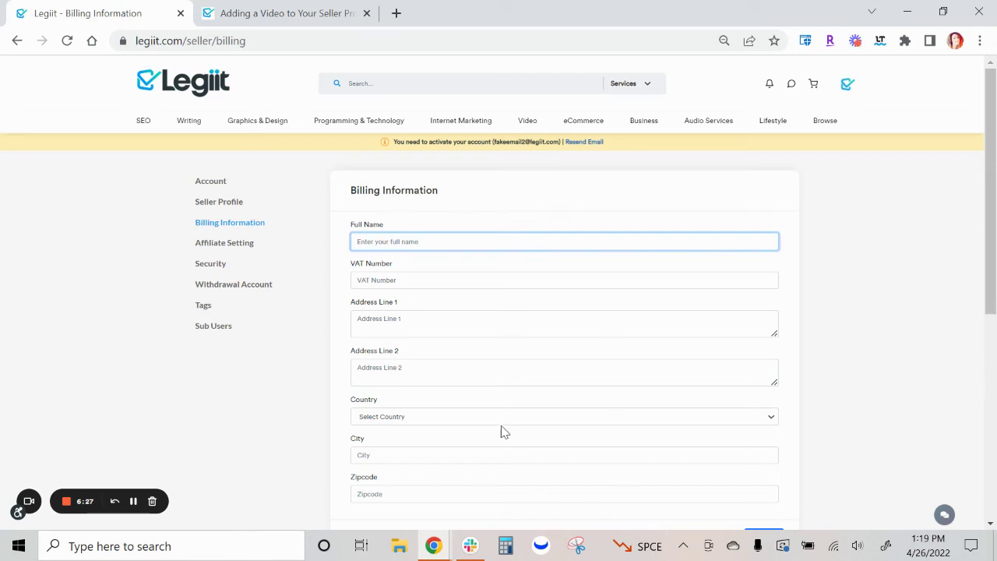
click(856, 81)
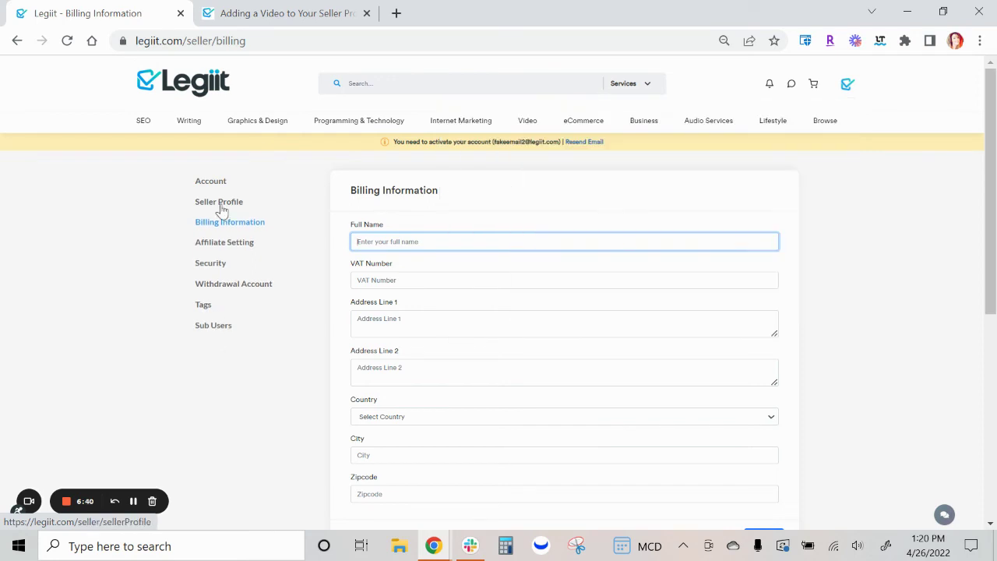
mouse_move(848, 83)
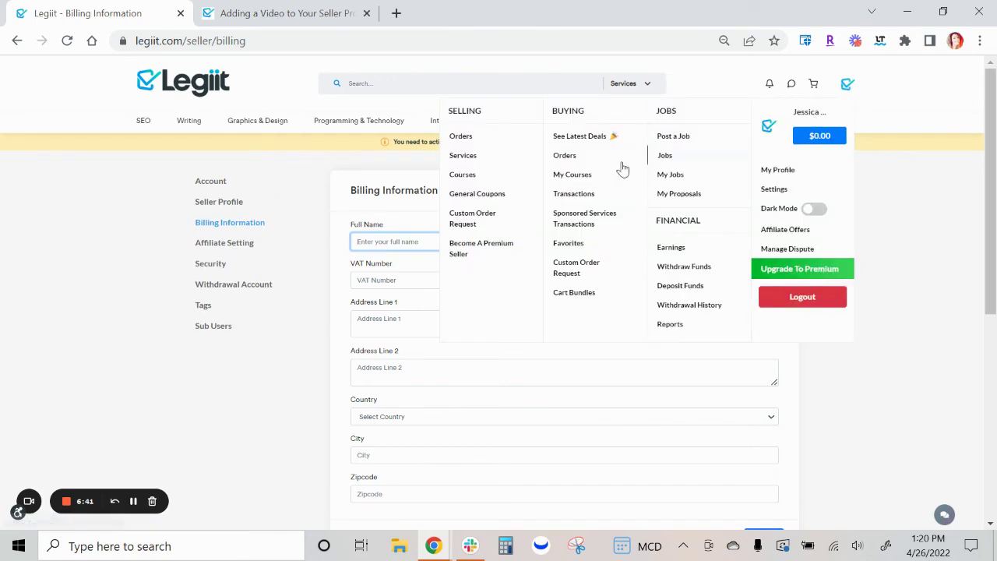
Step: Go to the Services list and start a blank Create New Service listing
click(471, 161)
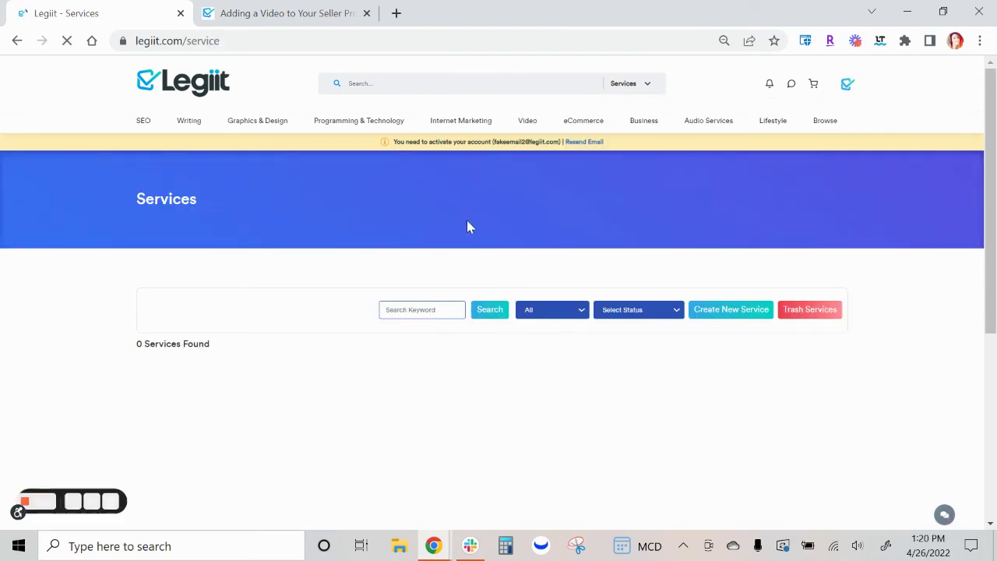
click(739, 310)
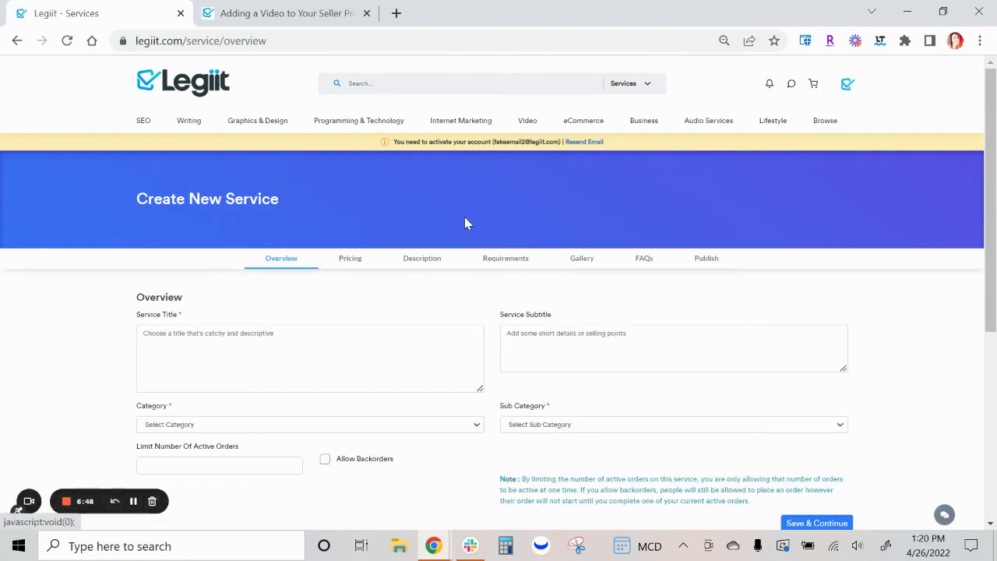
click(848, 86)
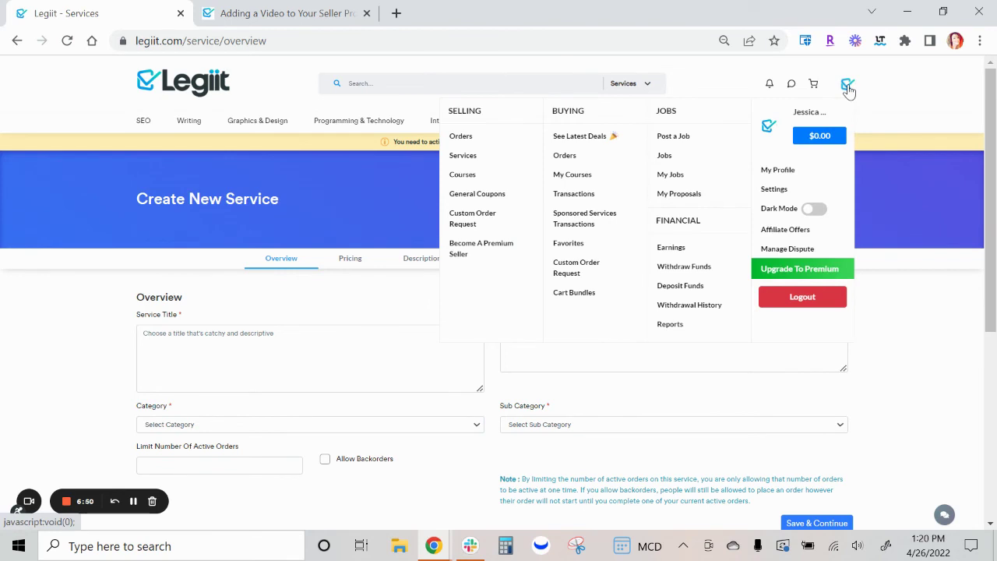
click(314, 191)
mouse_move(258, 121)
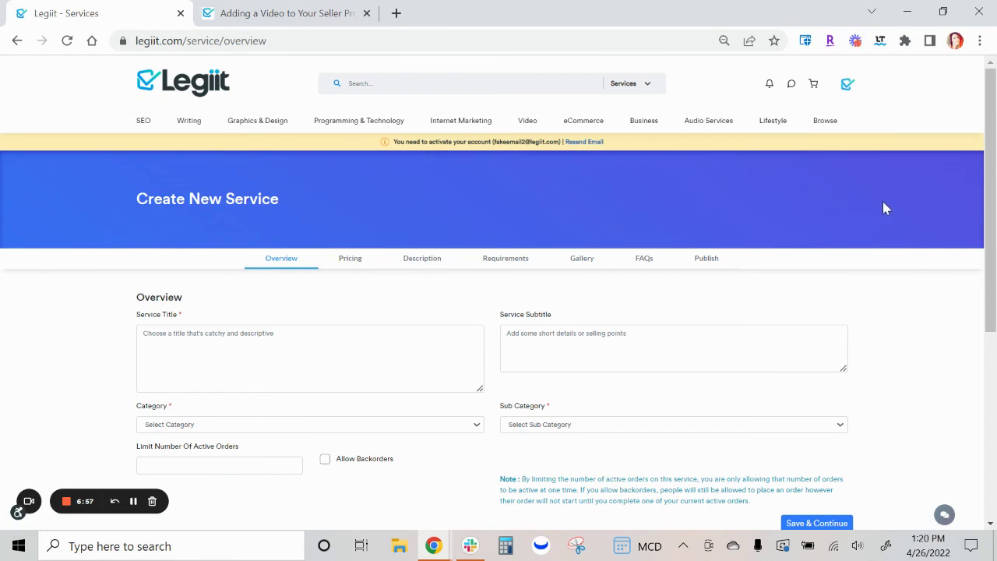
Step: In Legiit Support, search 'legiit tour' and read the Legiit Marketplace Tour article
key(ctrl+Tab)
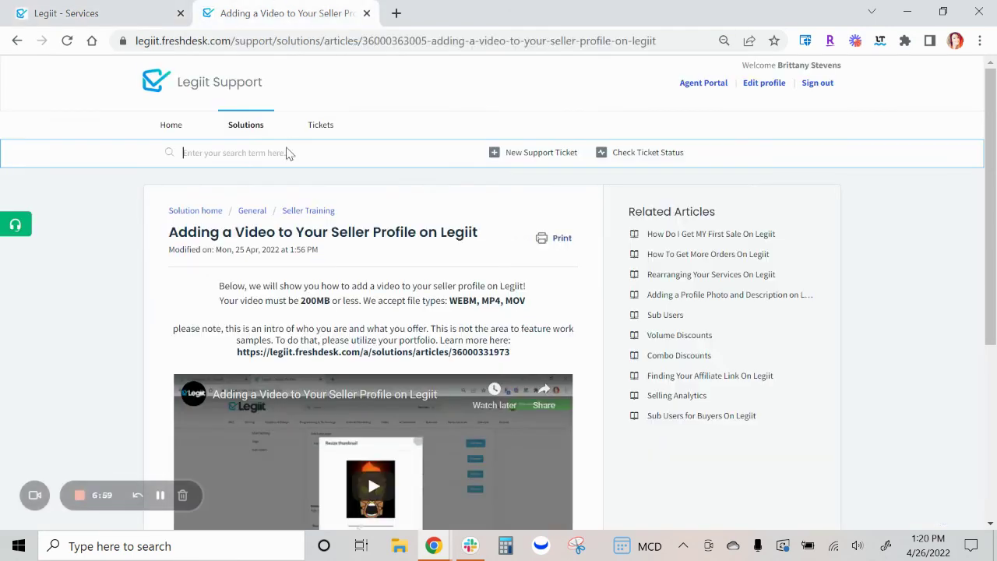
text(legiit tour)
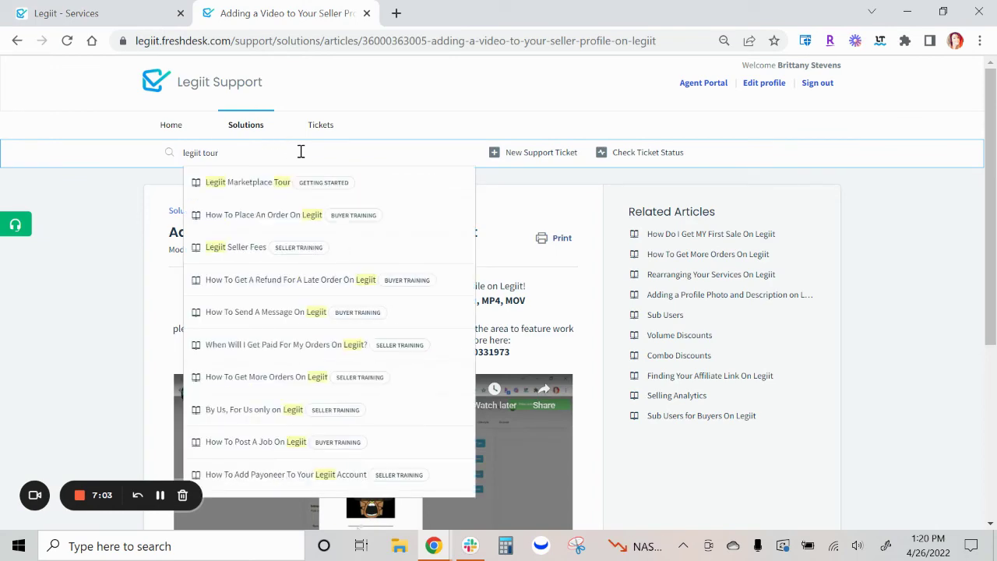
click(257, 185)
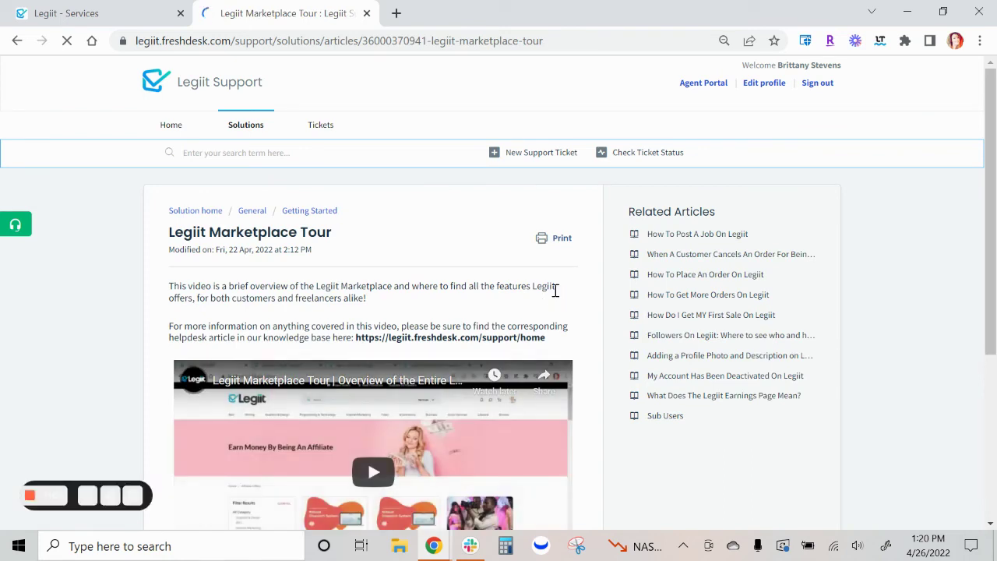
scroll(391, 269, down, 1)
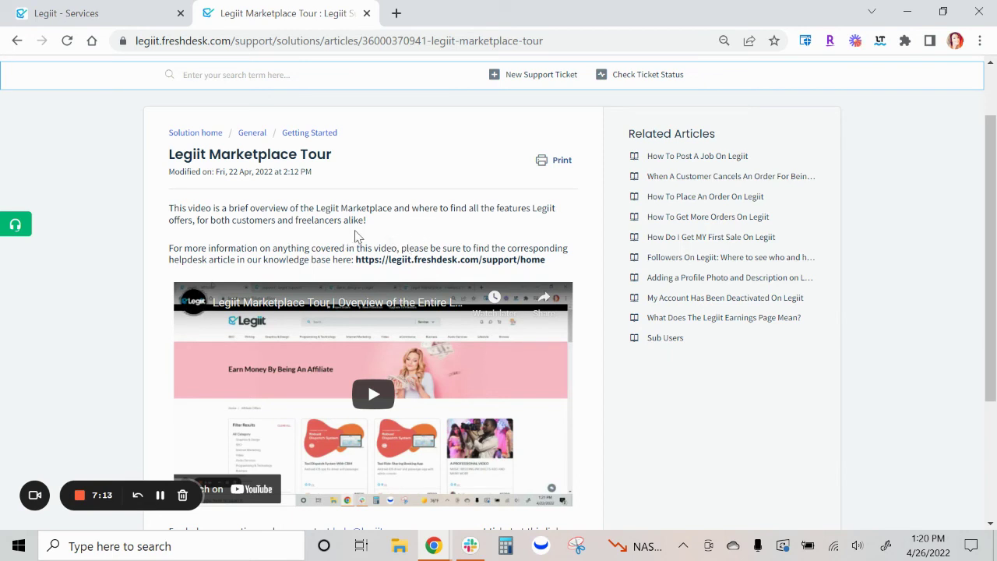
scroll(393, 243, up, 1)
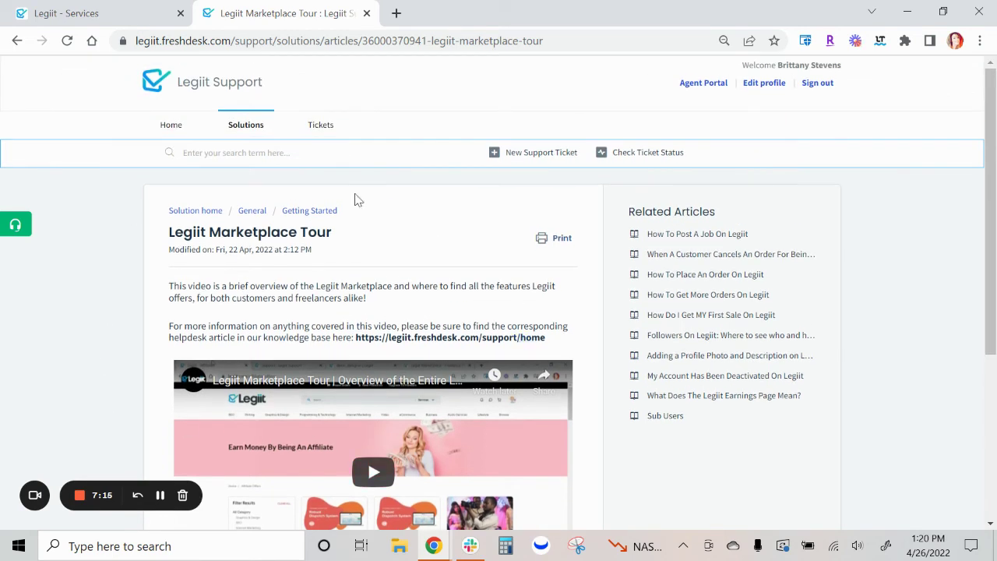
key(ctrl+shift+Tab)
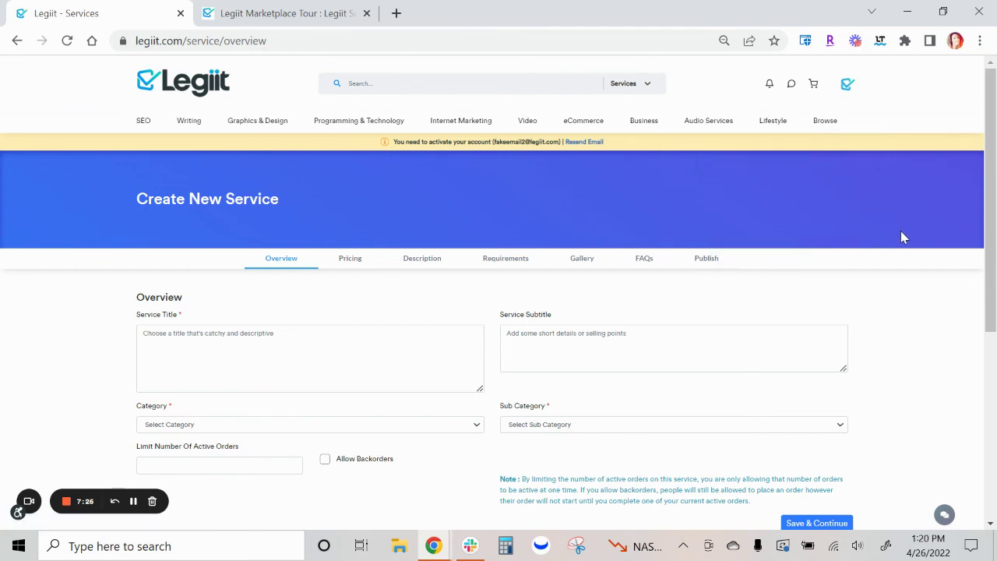
Step: Search Support for 'service' and read How To Create A Service On Legiit, then return to the form
scroll(902, 237, down, 1)
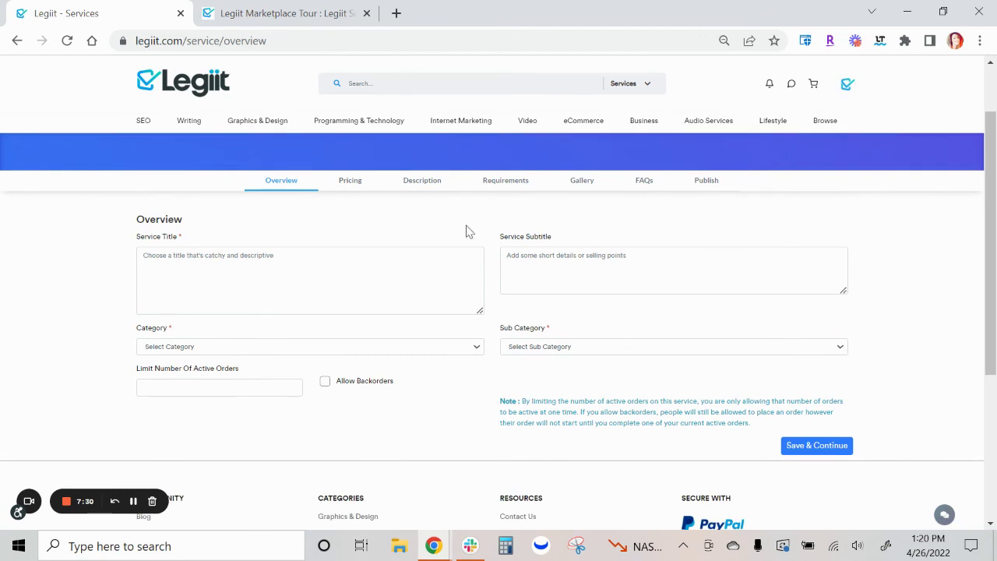
scroll(452, 234, up, 1)
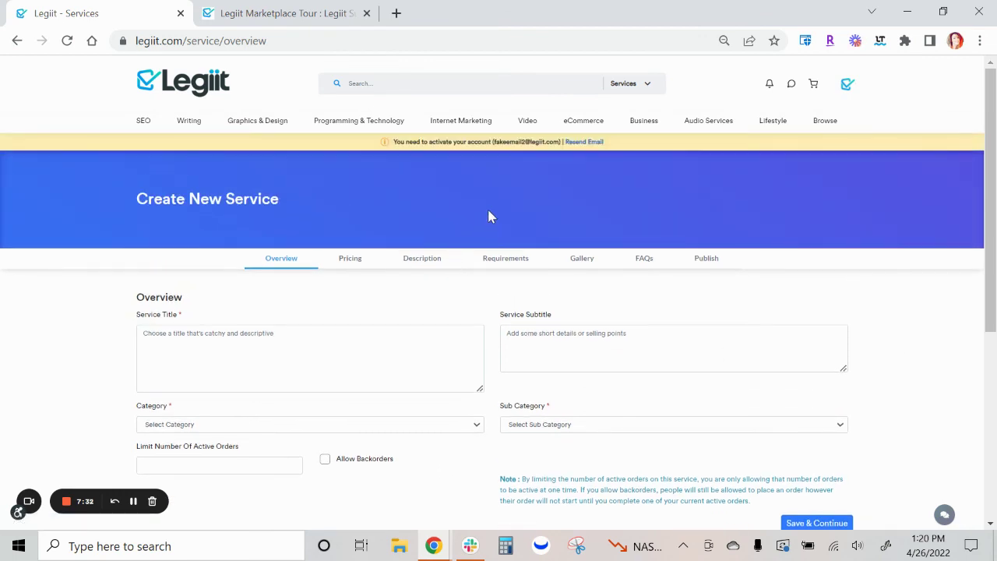
click(287, 10)
click(288, 154)
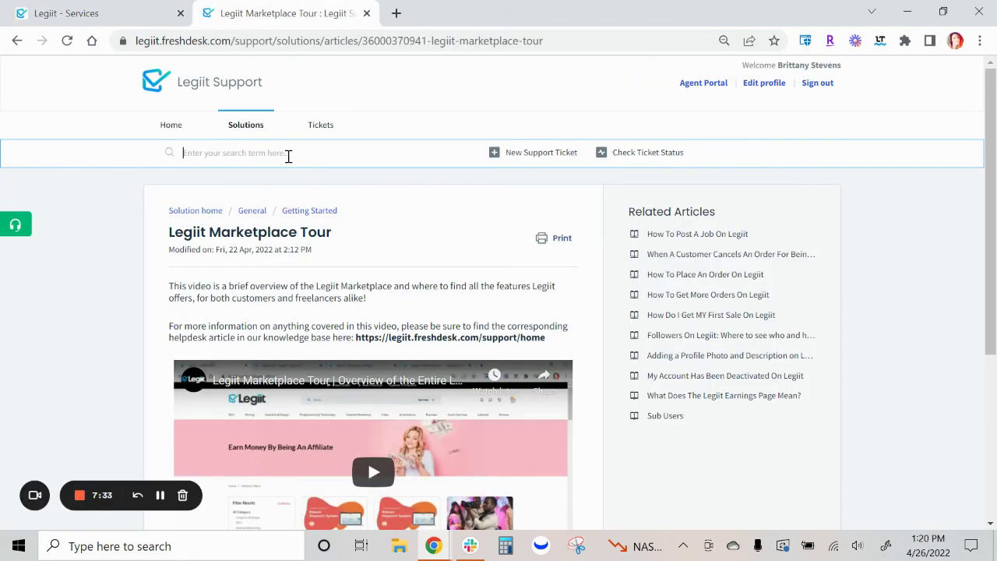
text(service)
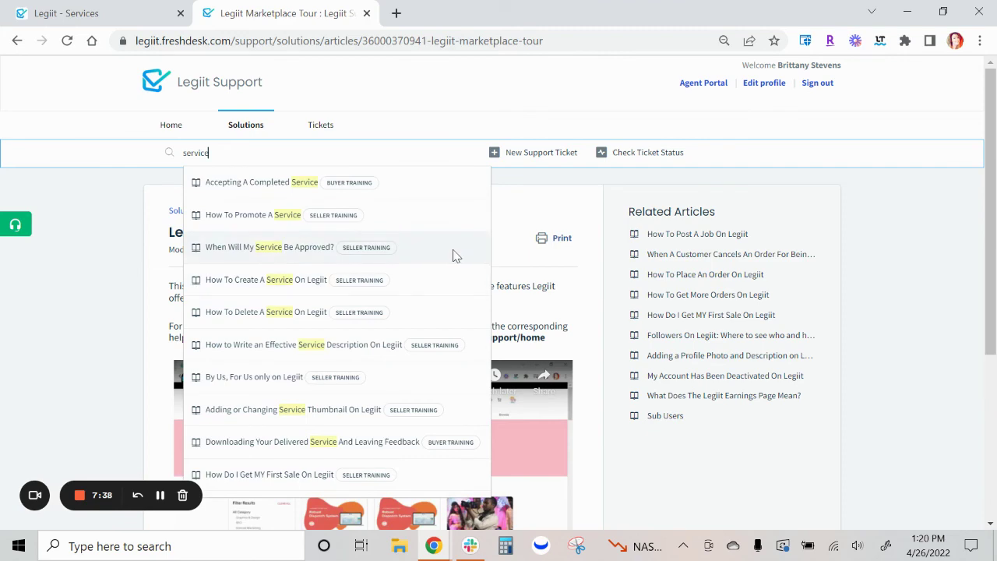
click(248, 285)
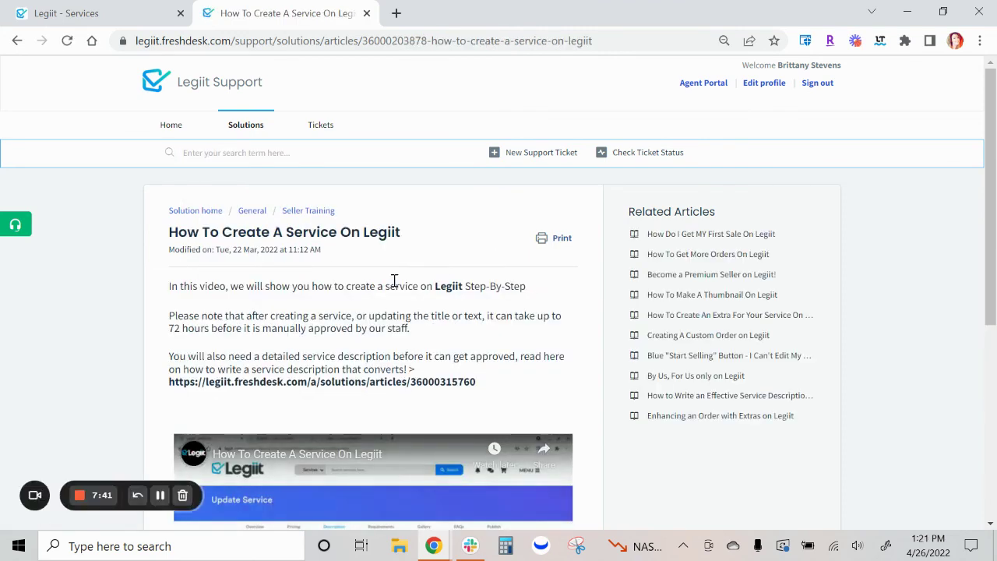
scroll(398, 285, down, 1)
scroll(427, 267, down, 1)
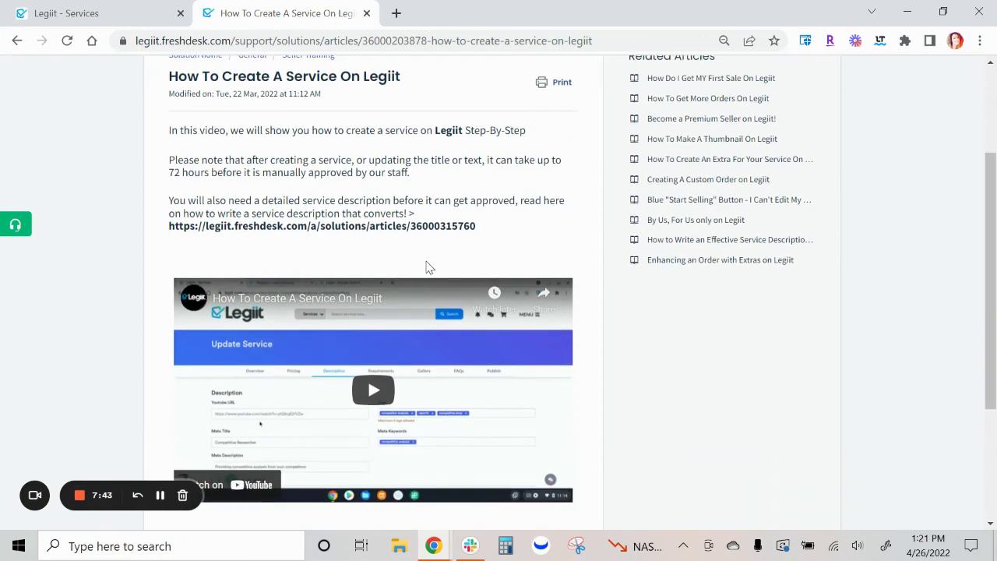
click(152, 10)
scroll(906, 251, down, 1)
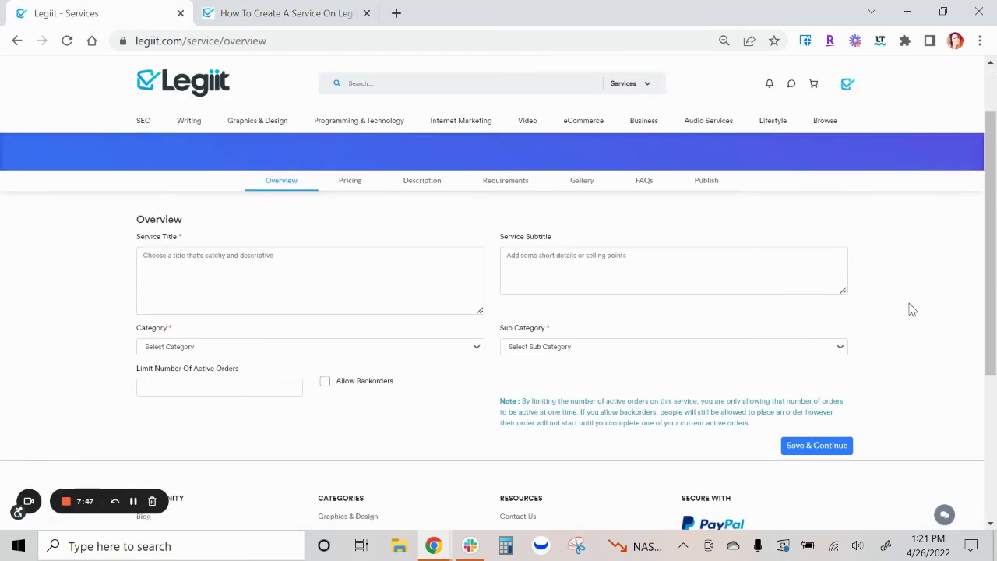
Step: Browse the Legiit Official Facebook Group, then return to the top of the Create New Service form
scroll(912, 310, down, 1)
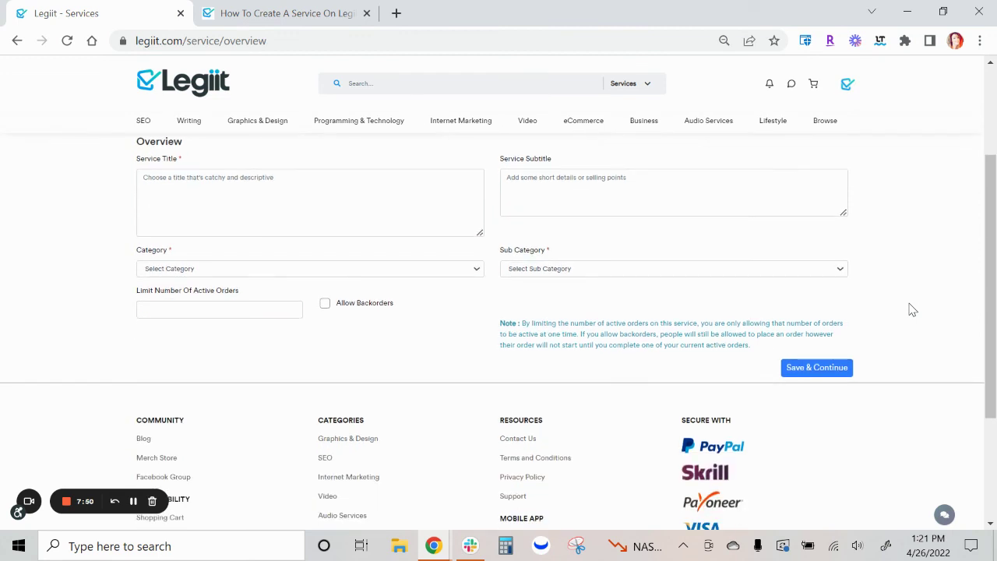
scroll(913, 308, down, 2)
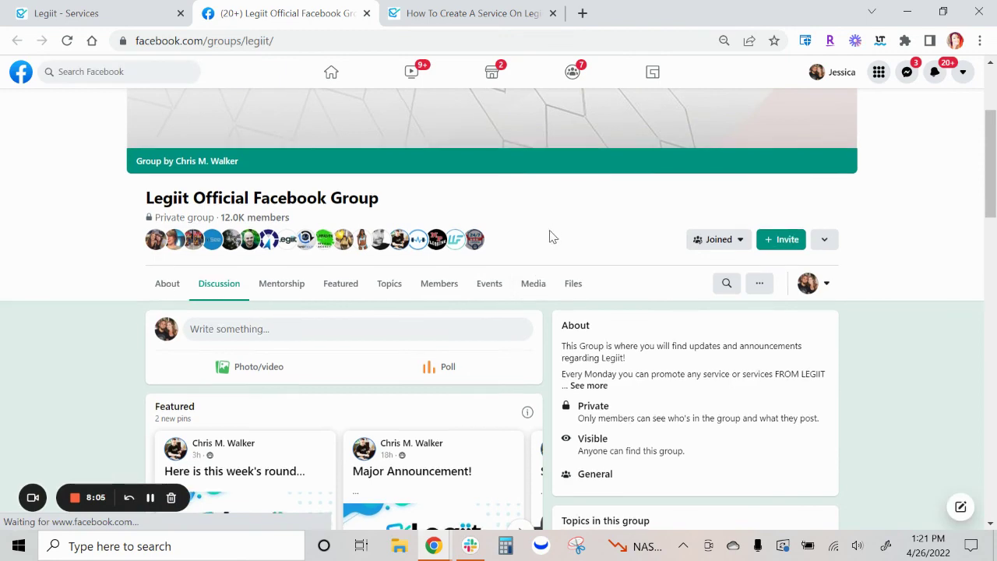
scroll(550, 234, down, 1)
scroll(600, 282, down, 2)
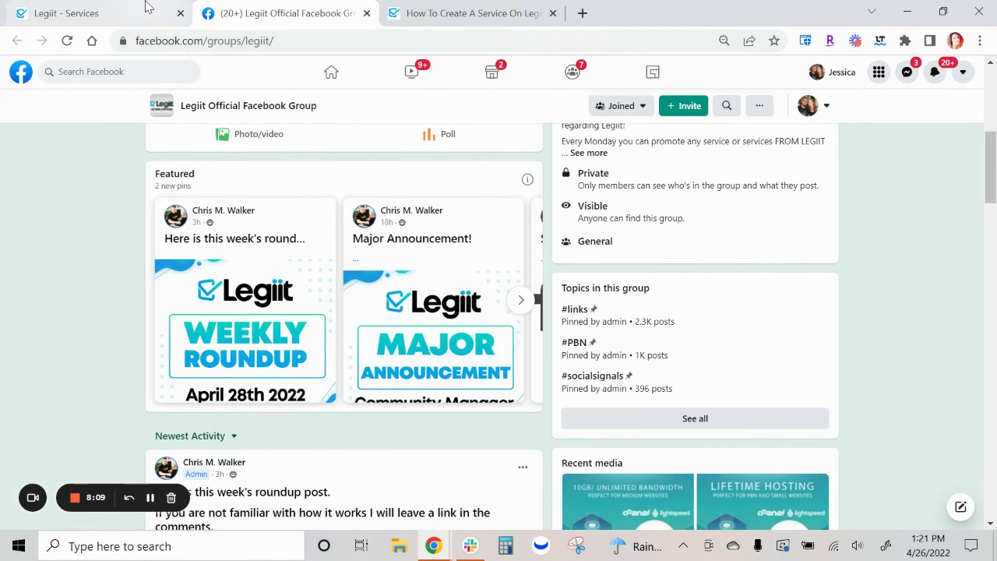
click(148, 6)
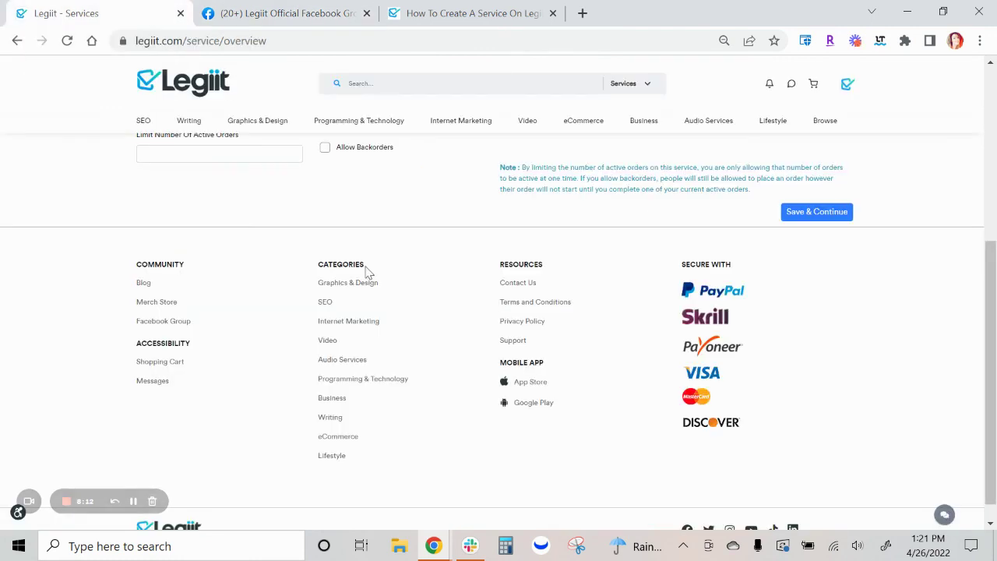
scroll(481, 311, up, 3)
scroll(485, 314, up, 1)
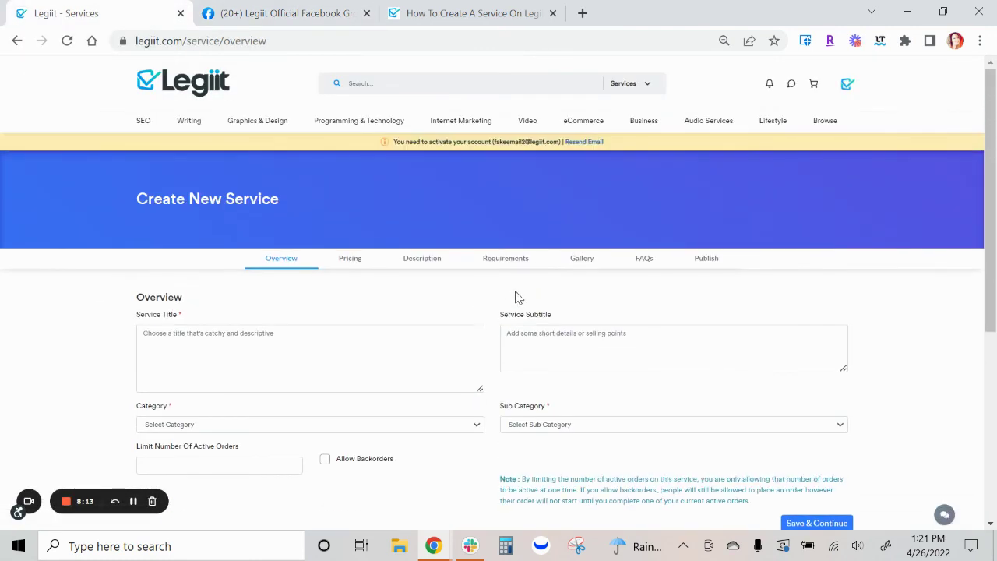